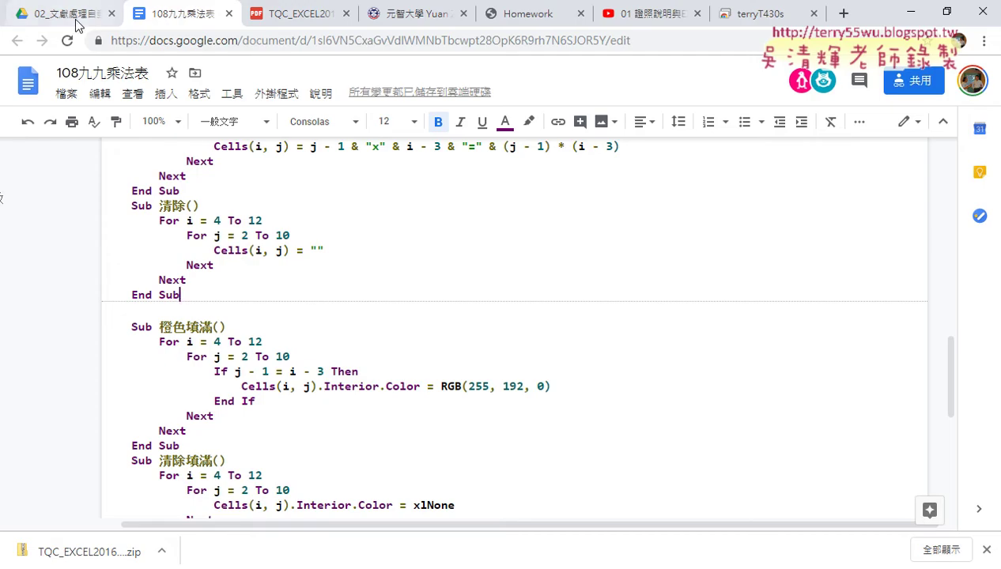
- Open the 108九九乘法表 document from the 02_文獻處理自動化(EXCEL2016證照) Drive folder
{"action": "left_click", "coordinate": [76, 23]}
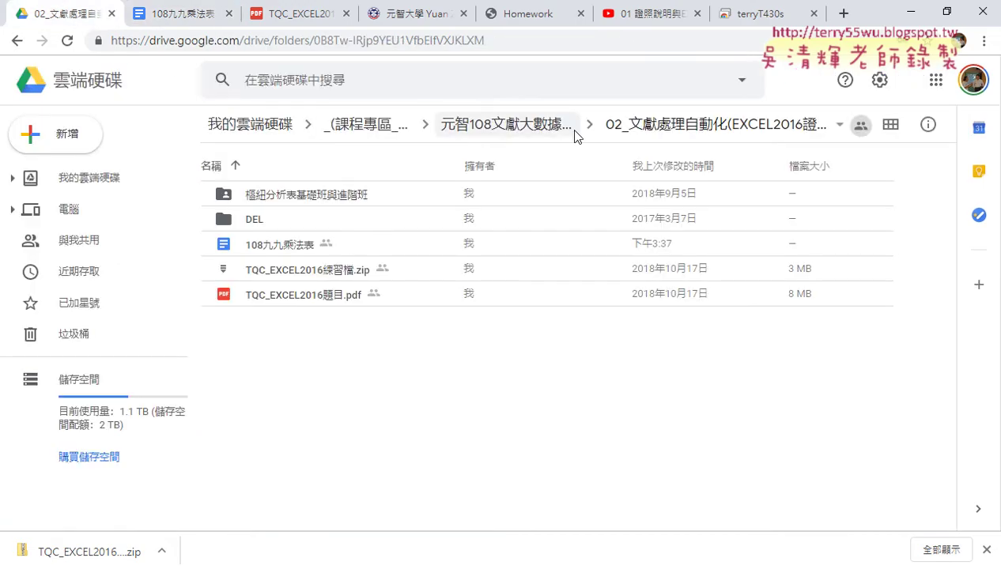
{"action": "left_click", "coordinate": [531, 132]}
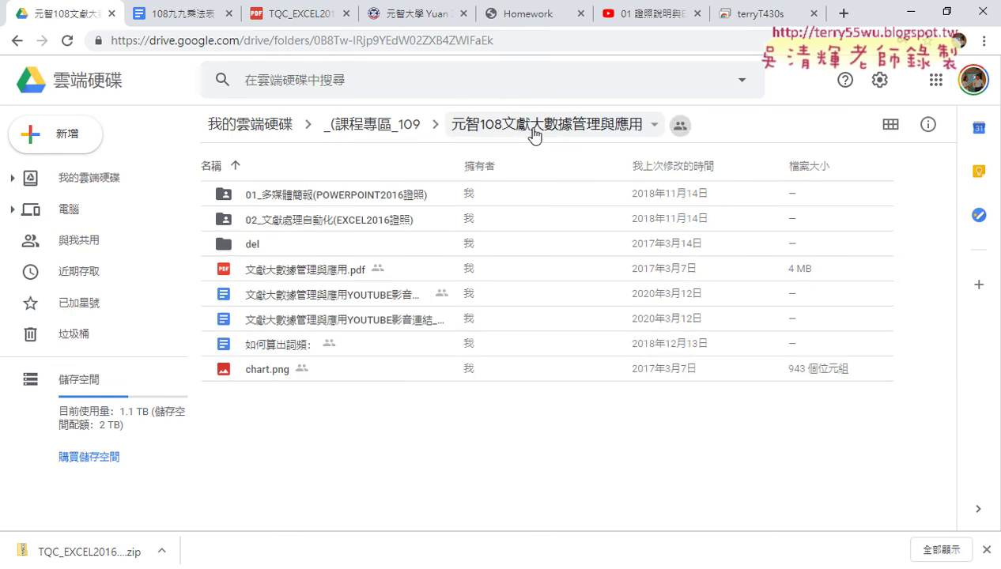
{"action": "double_click", "coordinate": [354, 228]}
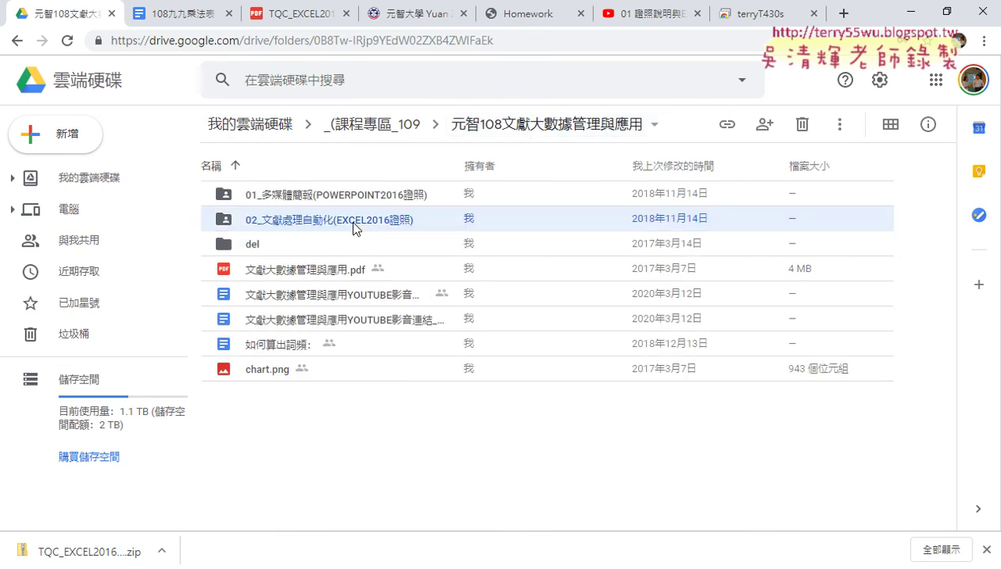
{"action": "left_click", "coordinate": [290, 251]}
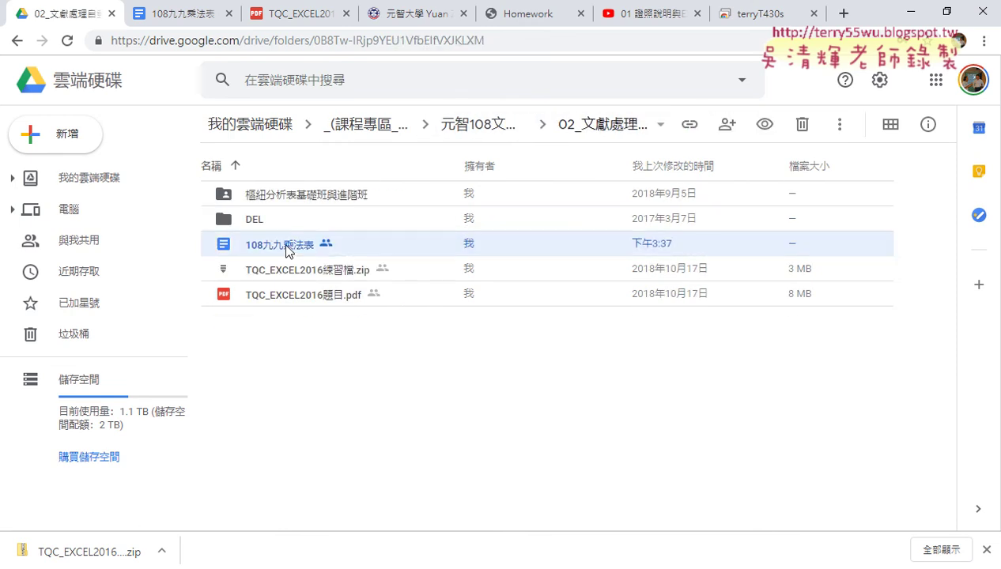
{"action": "double_click", "coordinate": [287, 249]}
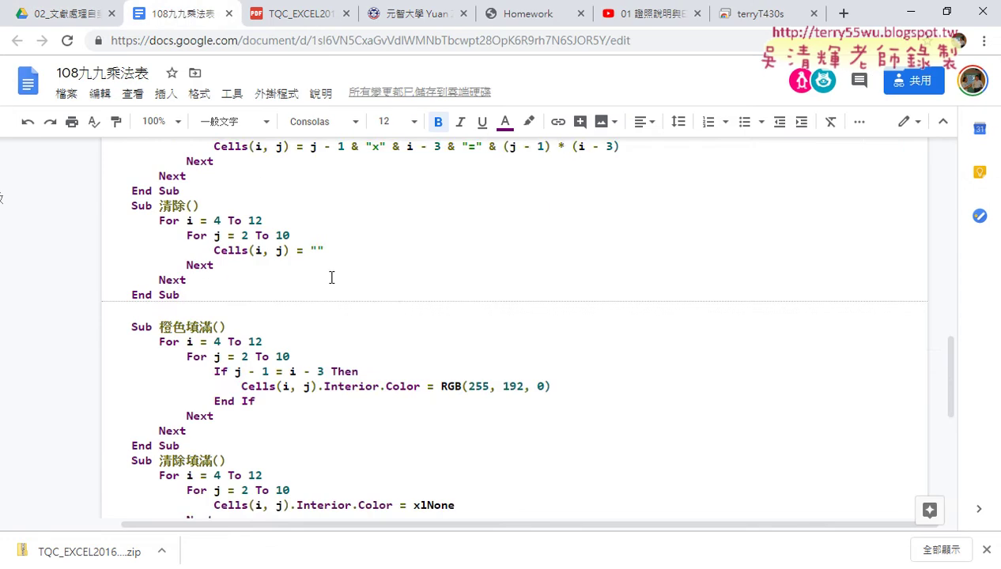
- Select the Sub 九九乘法表 code block and minimize the browser to reveal Excel
{"action": "scroll", "coordinate": [331, 277], "scroll_direction": "up", "scroll_amount": 3}
{"action": "left_click_drag", "start_coordinate": [182, 347], "coordinate": [116, 259]}
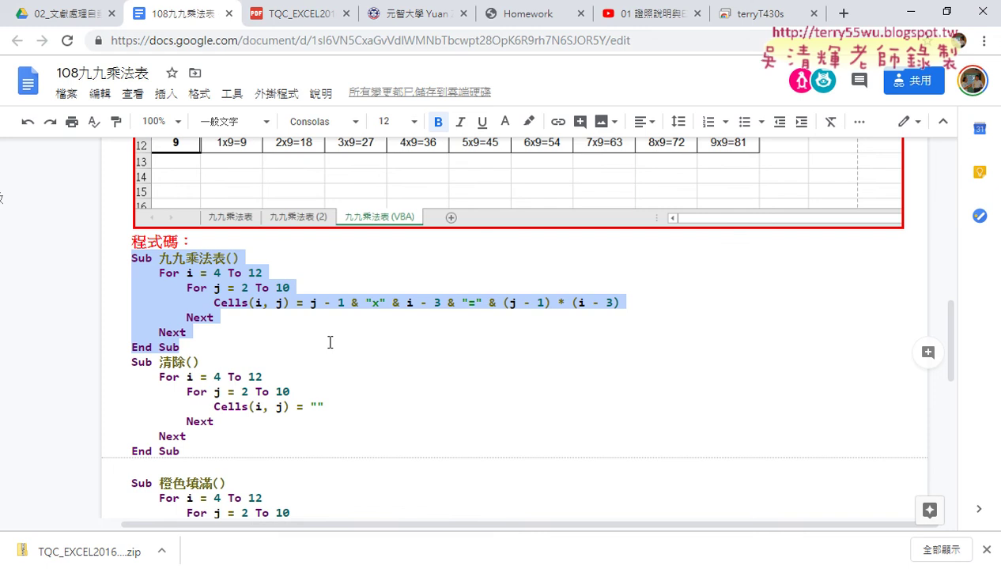
{"action": "left_click", "coordinate": [909, 13]}
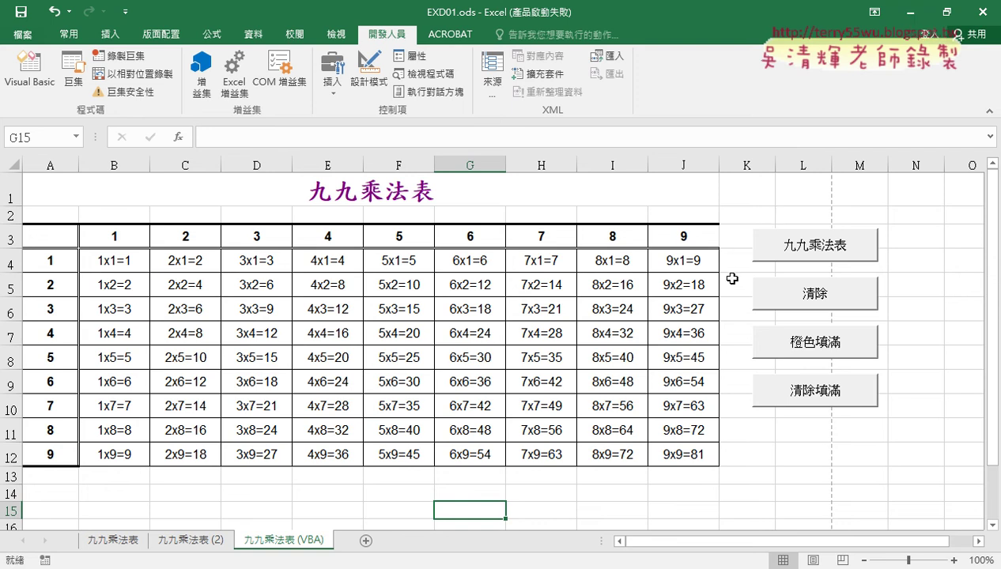
- View the coloured 九九乘法表 sheet, then return to the 九九乘法表 (VBA) sheet
{"action": "scroll", "coordinate": [807, 446], "scroll_direction": "down", "scroll_amount": 2}
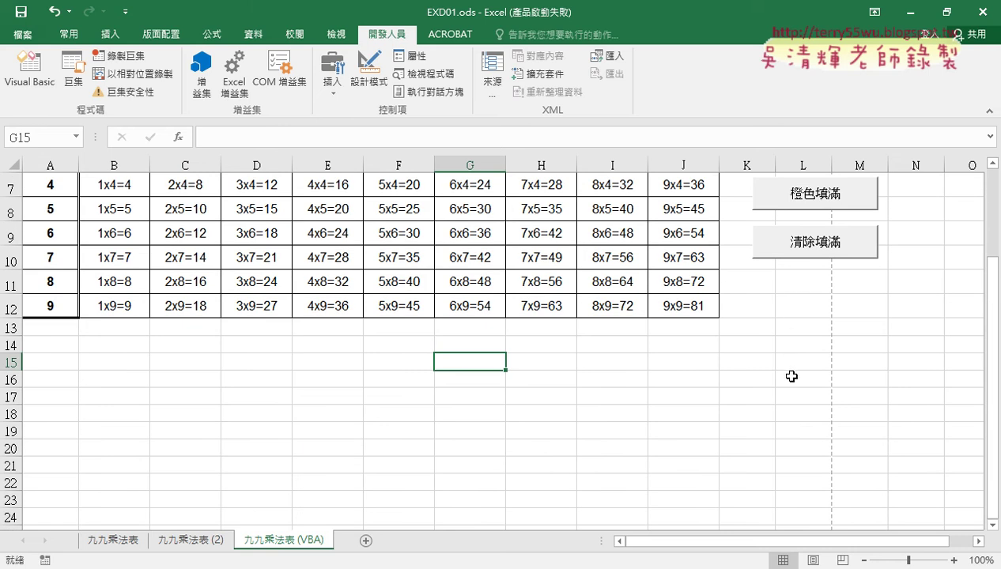
{"action": "left_click", "coordinate": [119, 542]}
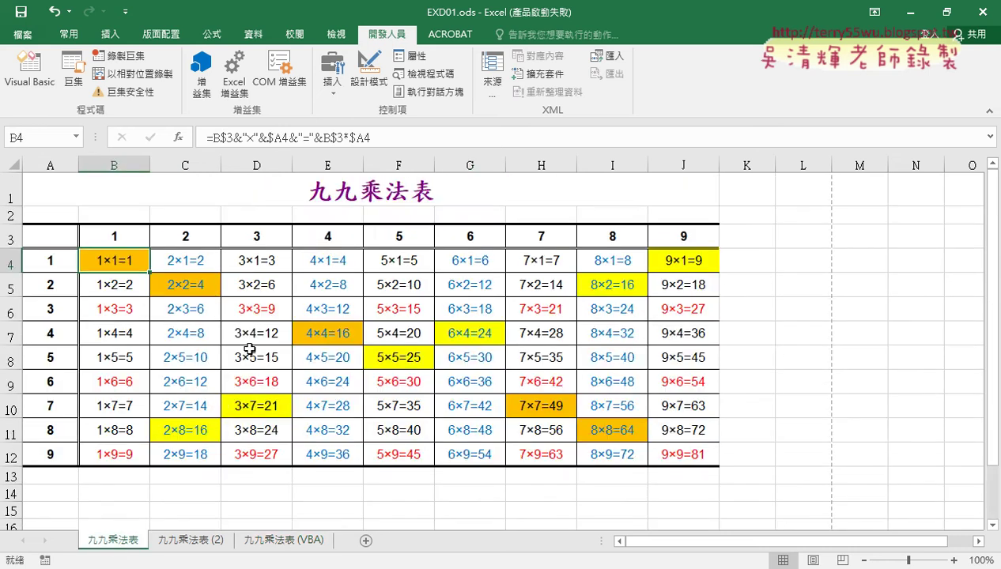
{"action": "left_click", "coordinate": [286, 541]}
- Clear the table with 清除, refill it with 九九乘法表, and open the Visual Basic editor
{"action": "scroll", "coordinate": [735, 381], "scroll_direction": "up", "scroll_amount": 1}
{"action": "scroll", "coordinate": [811, 288], "scroll_direction": "up", "scroll_amount": 1}
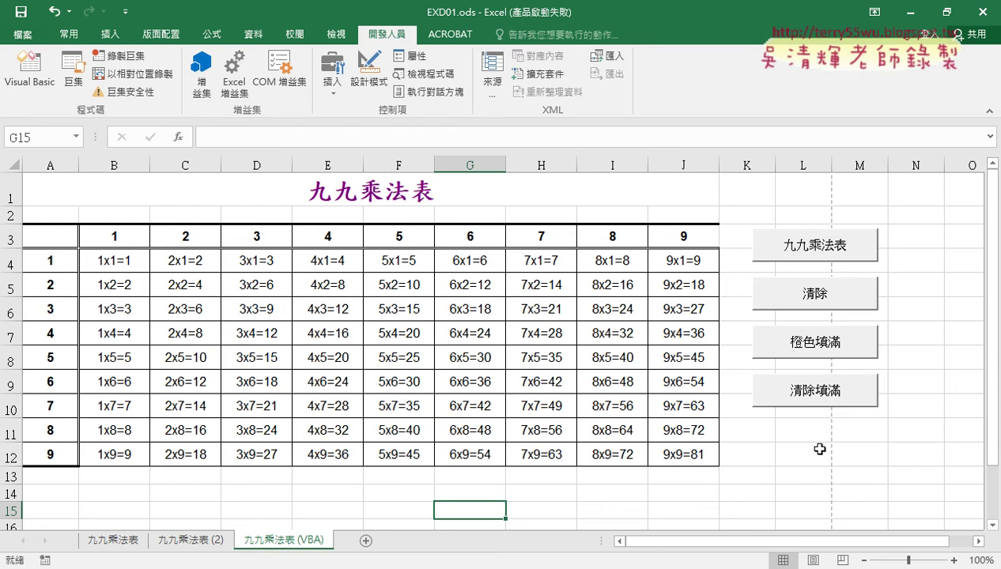
{"action": "left_click", "coordinate": [815, 294]}
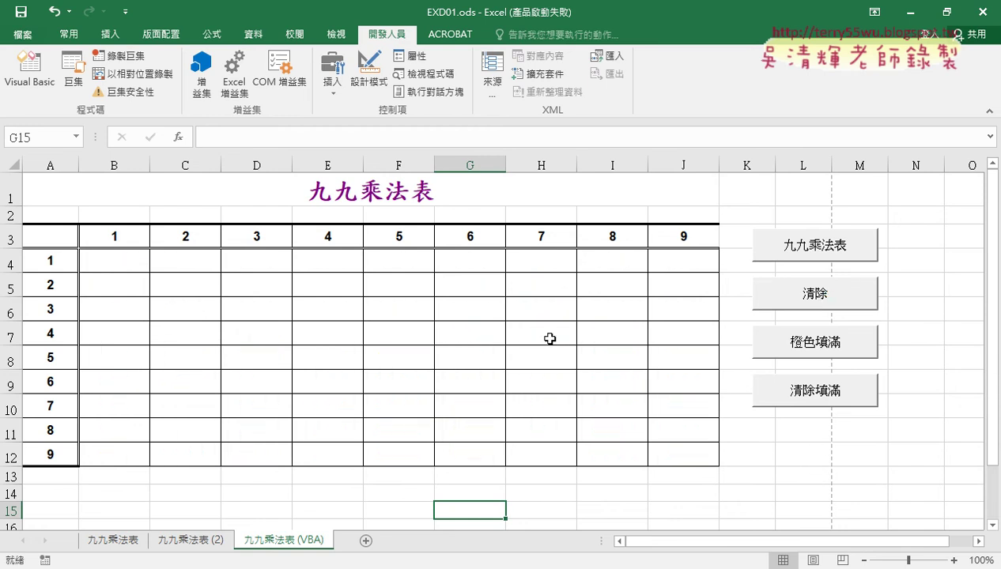
{"action": "left_click", "coordinate": [820, 252]}
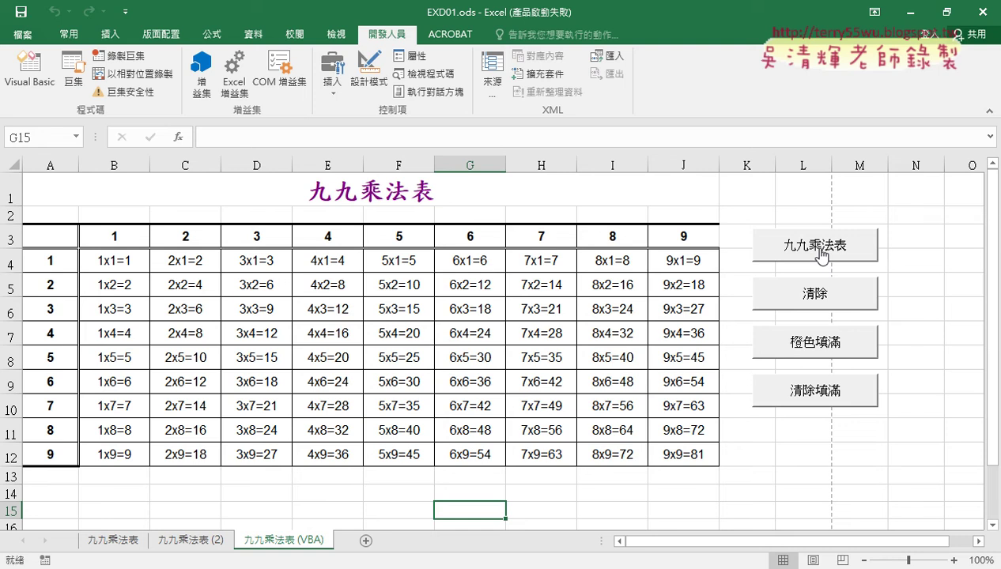
{"action": "left_click", "coordinate": [29, 67]}
- Scroll to the top of Module1 and move the VBA editor aside to reveal the table
{"action": "left_click", "coordinate": [437, 283]}
{"action": "scroll", "coordinate": [434, 283], "scroll_direction": "up", "scroll_amount": 3}
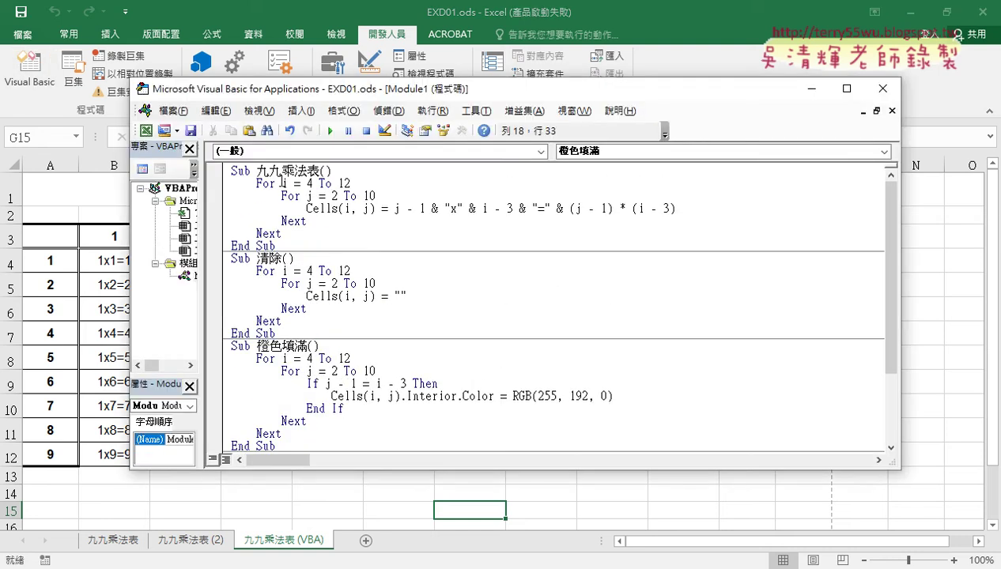
{"action": "left_click_drag", "start_coordinate": [335, 90], "coordinate": [545, 86]}
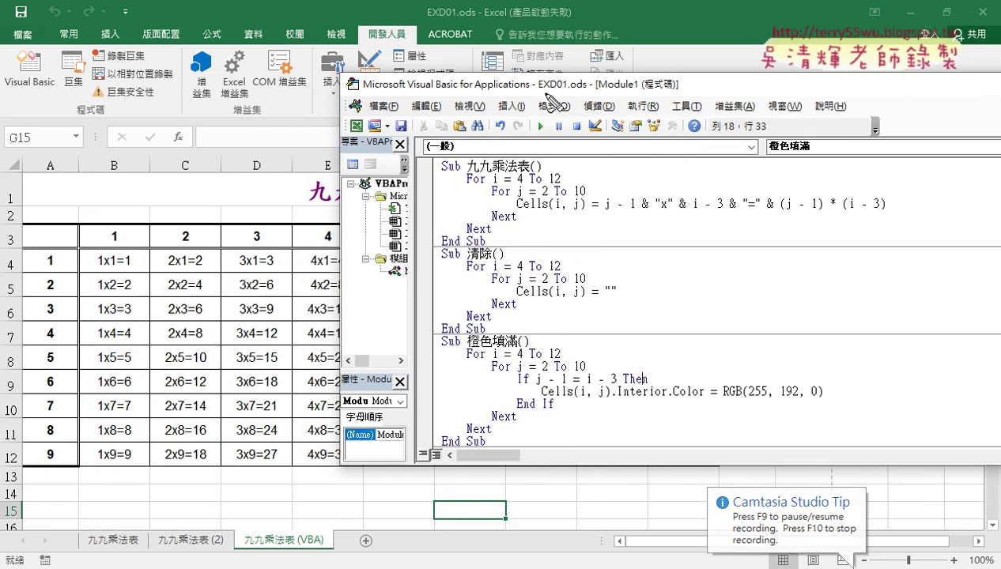
- Mark up the loop code to explain it, then bring the worksheet back in front
{"action": "left_click_drag", "start_coordinate": [13, 250], "coordinate": [10, 273]}
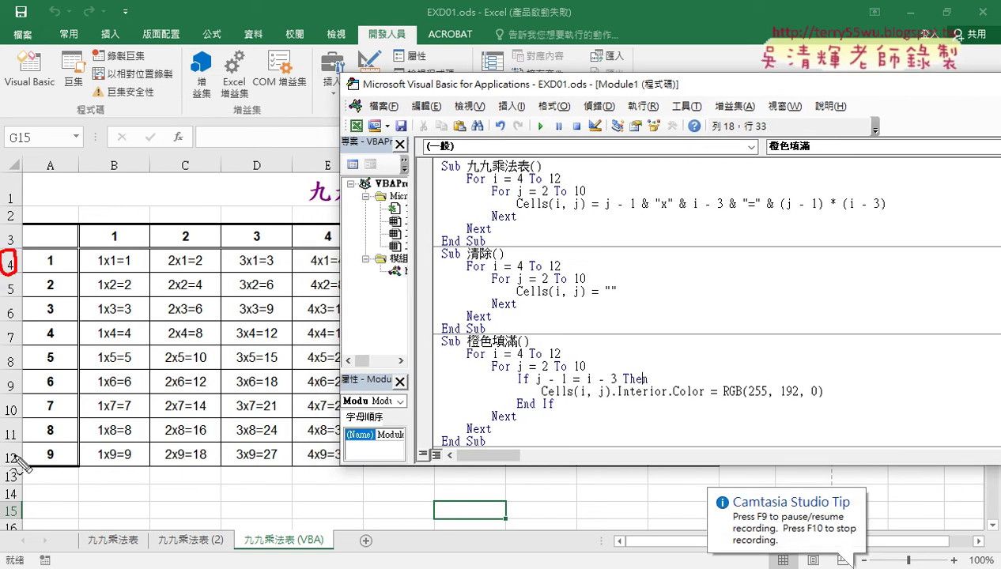
{"action": "left_click_drag", "start_coordinate": [13, 449], "coordinate": [11, 471]}
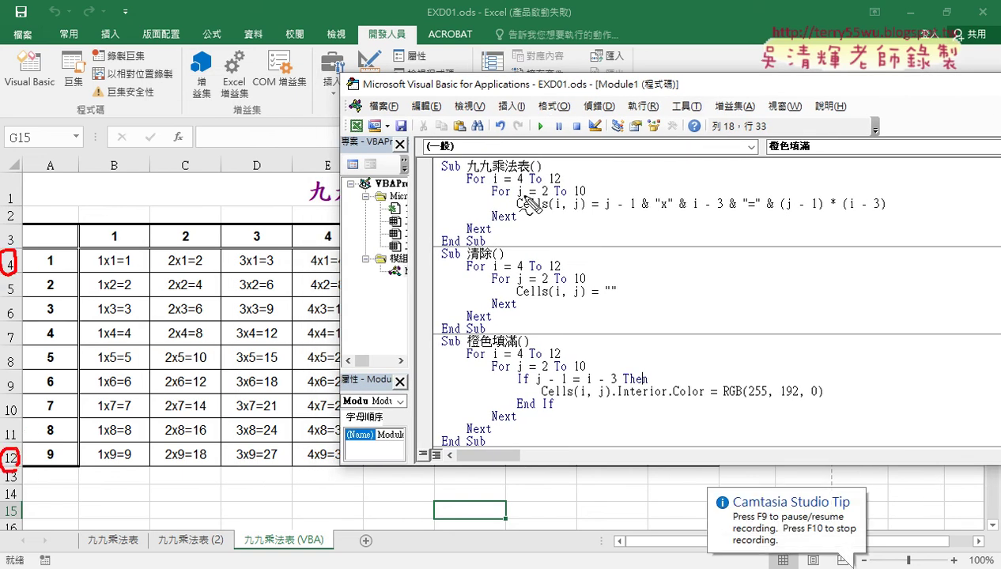
{"action": "left_click_drag", "start_coordinate": [519, 189], "coordinate": [563, 182]}
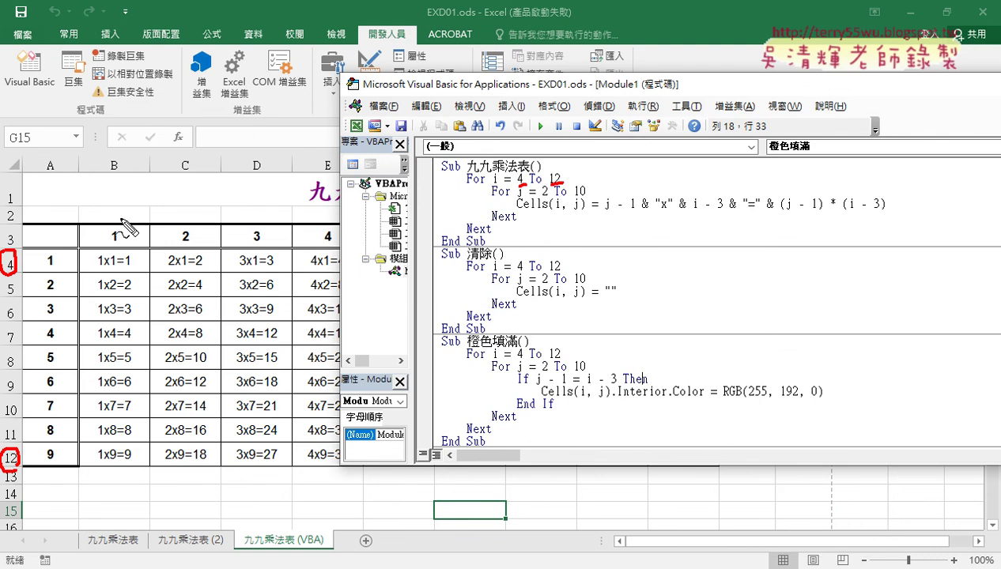
{"action": "mouse_move", "coordinate": [135, 155]}
{"action": "left_mouse_down"}
{"action": "mouse_move", "coordinate": [110, 179]}
{"action": "mouse_move", "coordinate": [133, 174]}
{"action": "left_mouse_up"}
{"action": "left_click_drag", "start_coordinate": [110, 94], "coordinate": [149, 120]}
{"action": "mouse_move", "coordinate": [652, 76]}
{"action": "left_mouse_down"}
{"action": "mouse_move", "coordinate": [650, 95]}
{"action": "mouse_move", "coordinate": [694, 109]}
{"action": "left_mouse_up"}
{"action": "left_click_drag", "start_coordinate": [685, 164], "coordinate": [688, 184]}
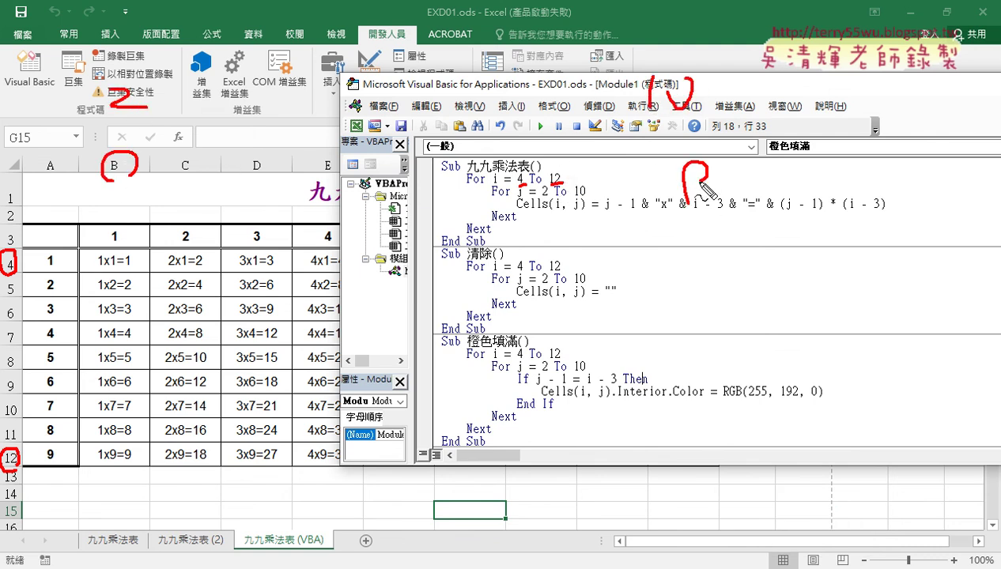
{"action": "left_click_drag", "start_coordinate": [539, 196], "coordinate": [591, 192]}
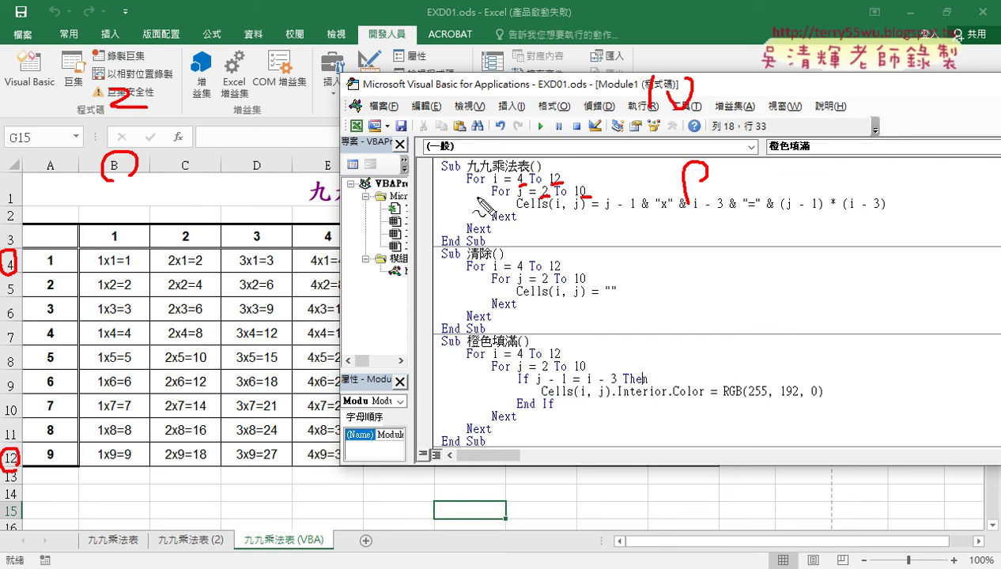
{"action": "key", "text": "Escape"}
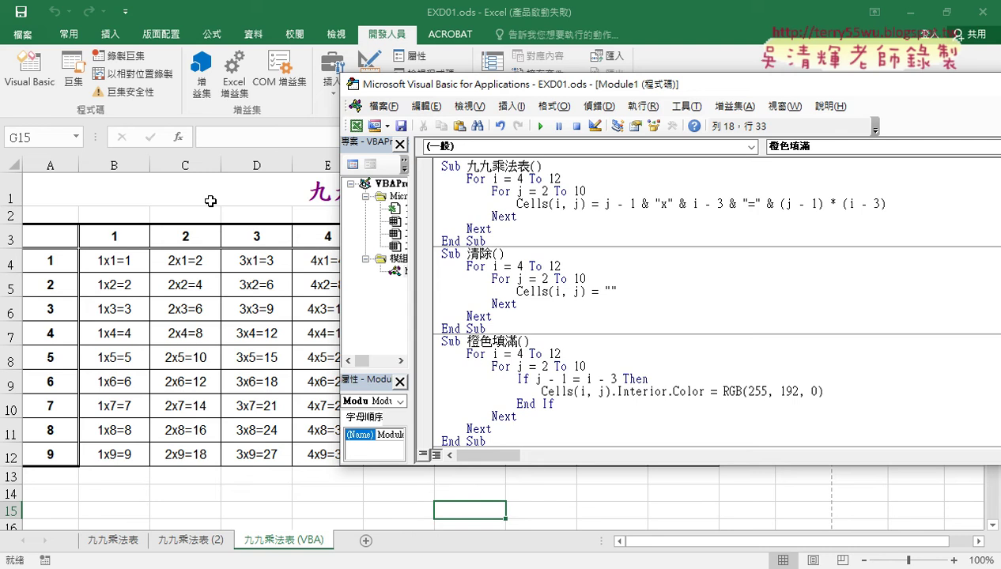
{"action": "left_click", "coordinate": [115, 188]}
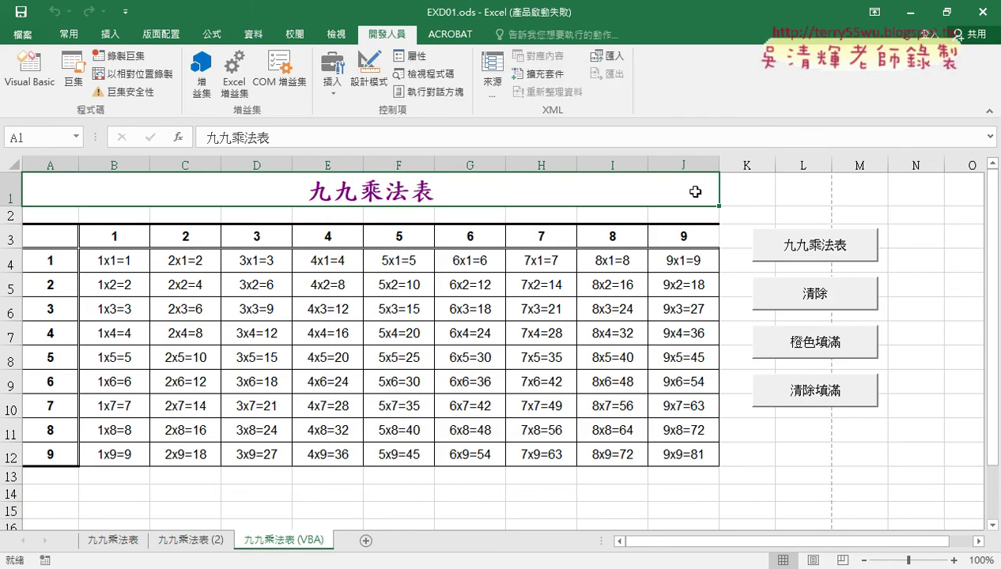
- Reopen the VBA editor and highlight Cells(i, j) in the table-filling macro to explain it
{"action": "left_click", "coordinate": [30, 73]}
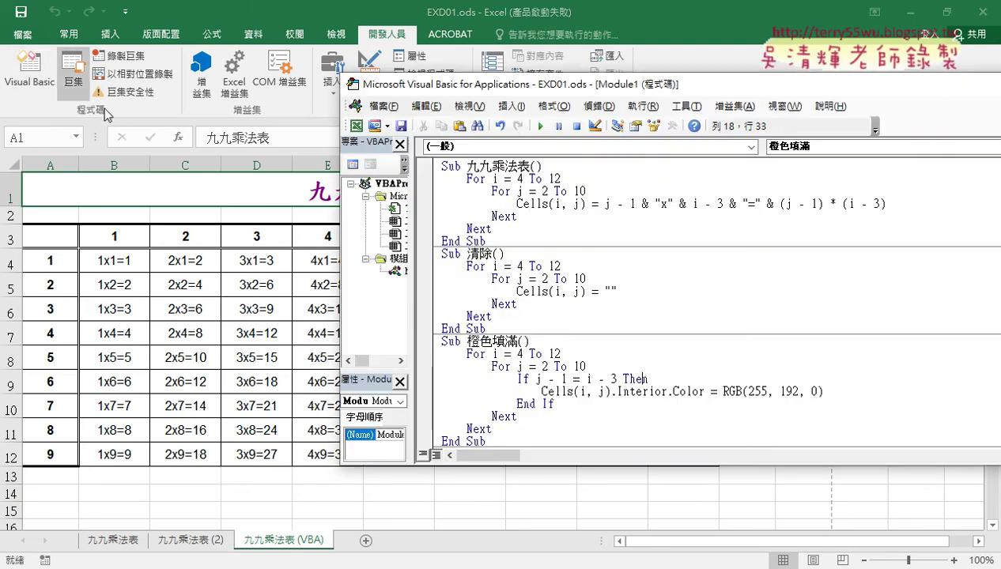
{"action": "left_click_drag", "start_coordinate": [591, 204], "coordinate": [517, 204]}
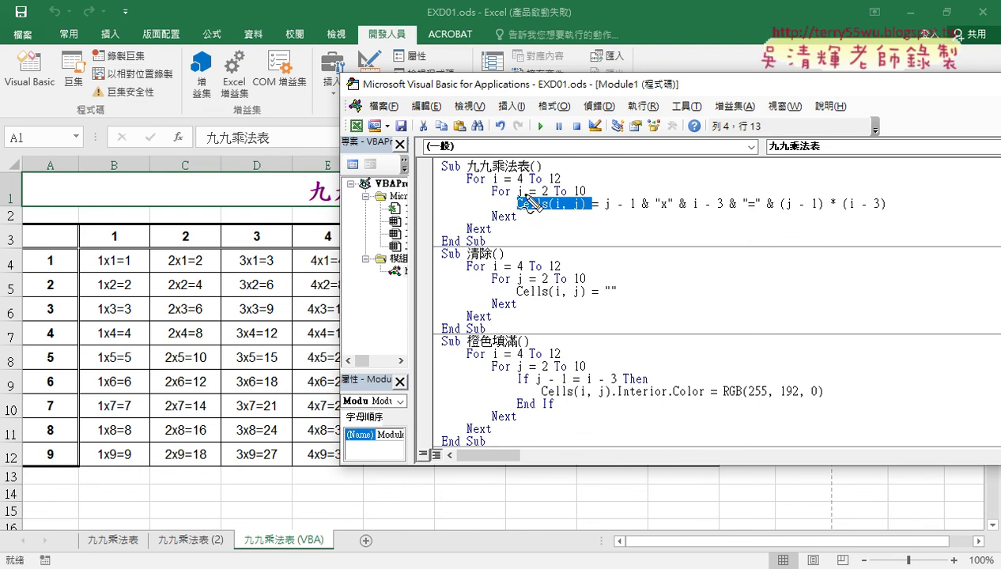
{"action": "mouse_move", "coordinate": [84, 252]}
{"action": "left_mouse_down"}
{"action": "mouse_move", "coordinate": [147, 254]}
{"action": "mouse_move", "coordinate": [119, 276]}
{"action": "mouse_move", "coordinate": [83, 255]}
{"action": "left_mouse_up"}
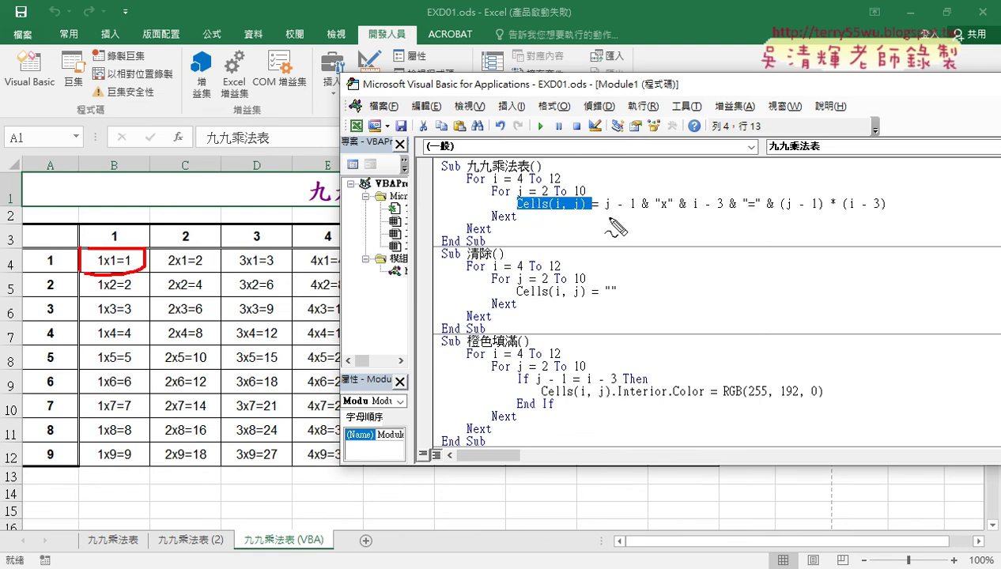
{"action": "left_click_drag", "start_coordinate": [609, 214], "coordinate": [641, 212]}
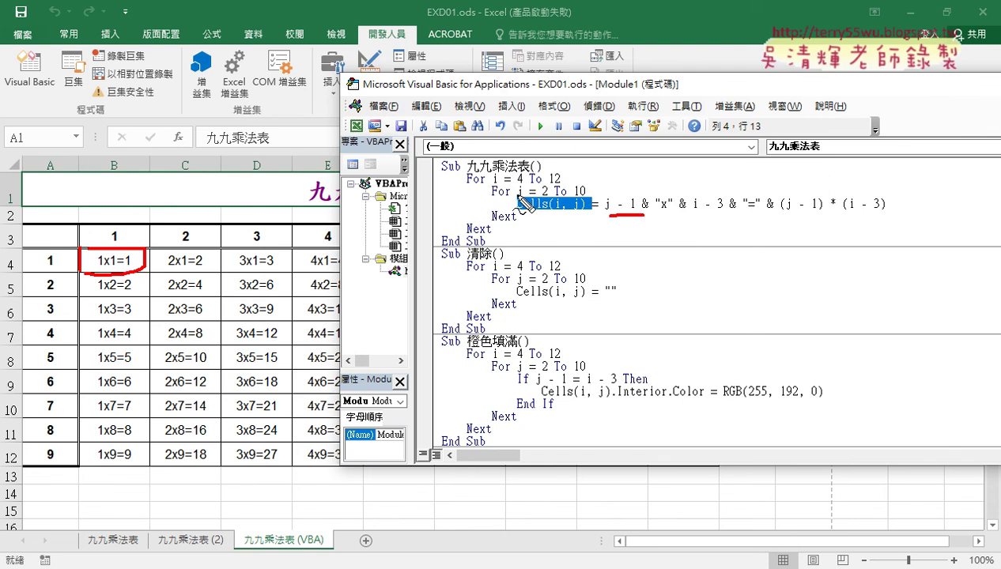
{"action": "left_click_drag", "start_coordinate": [517, 194], "coordinate": [522, 196]}
{"action": "left_click_drag", "start_coordinate": [622, 168], "coordinate": [623, 191]}
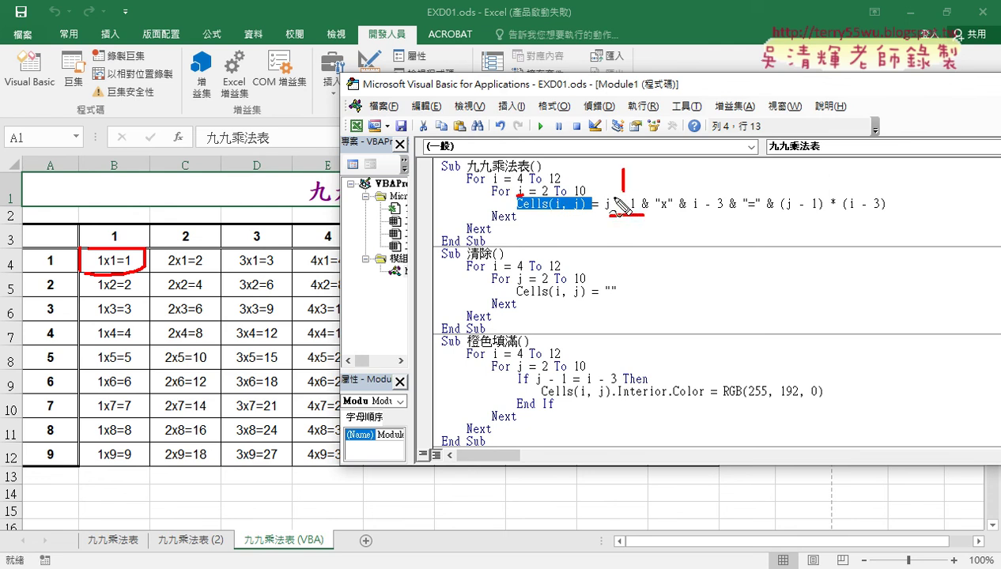
{"action": "mouse_move", "coordinate": [658, 176]}
{"action": "left_mouse_down"}
{"action": "mouse_move", "coordinate": [670, 188]}
{"action": "mouse_move", "coordinate": [659, 188]}
{"action": "left_mouse_up"}
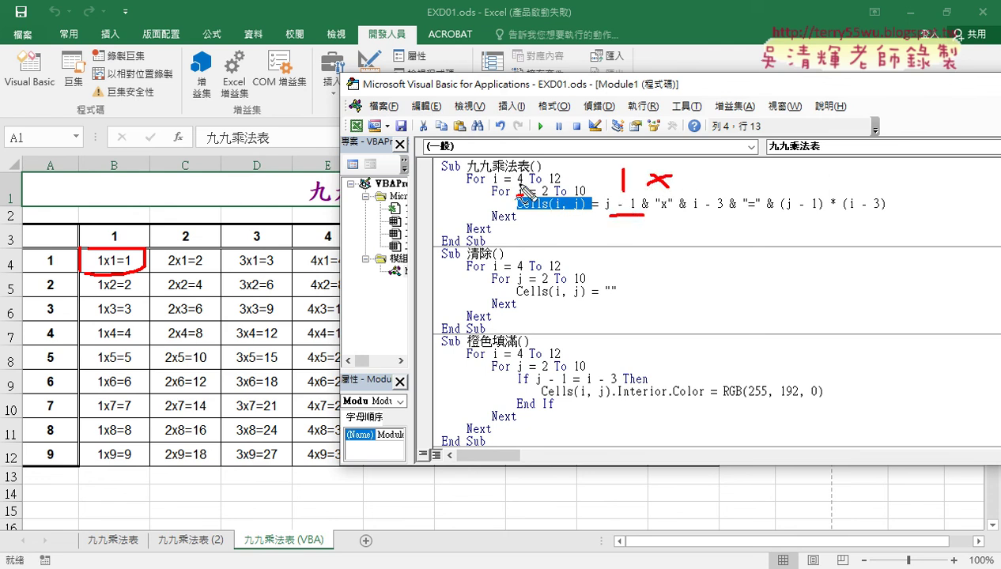
{"action": "left_click_drag", "start_coordinate": [515, 183], "coordinate": [524, 183]}
{"action": "mouse_move", "coordinate": [683, 163]}
{"action": "left_mouse_down"}
{"action": "mouse_move", "coordinate": [682, 189]}
{"action": "mouse_move", "coordinate": [728, 211]}
{"action": "left_mouse_up"}
{"action": "left_click_drag", "start_coordinate": [710, 173], "coordinate": [757, 188]}
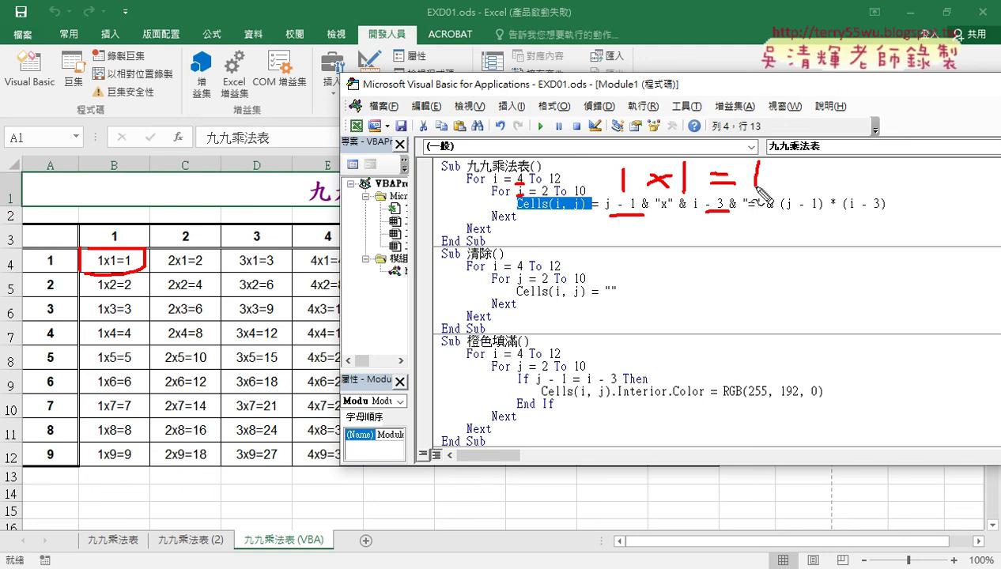
{"action": "left_click_drag", "start_coordinate": [615, 279], "coordinate": [614, 306]}
{"action": "key", "text": "Escape"}
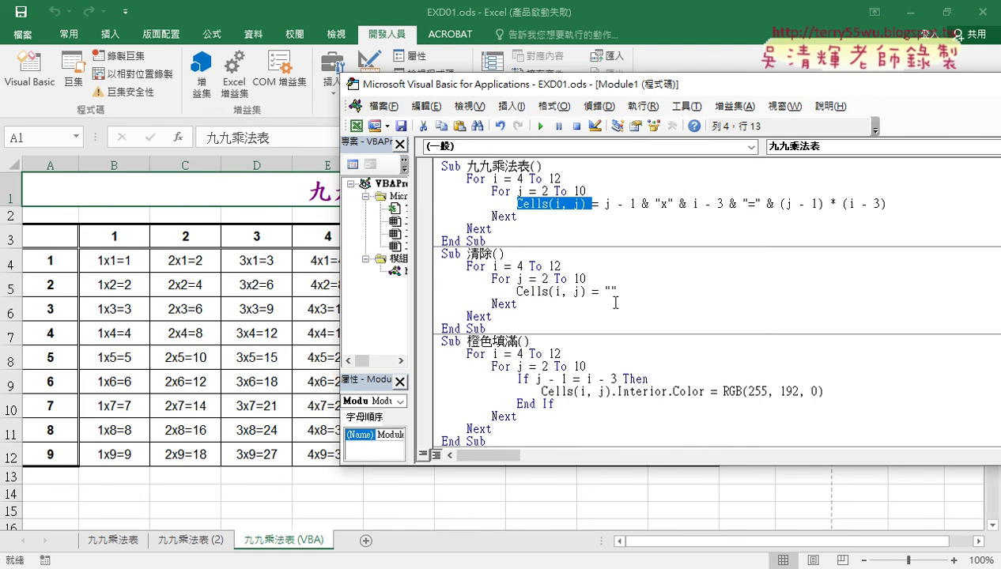
{"action": "left_click", "coordinate": [260, 333]}
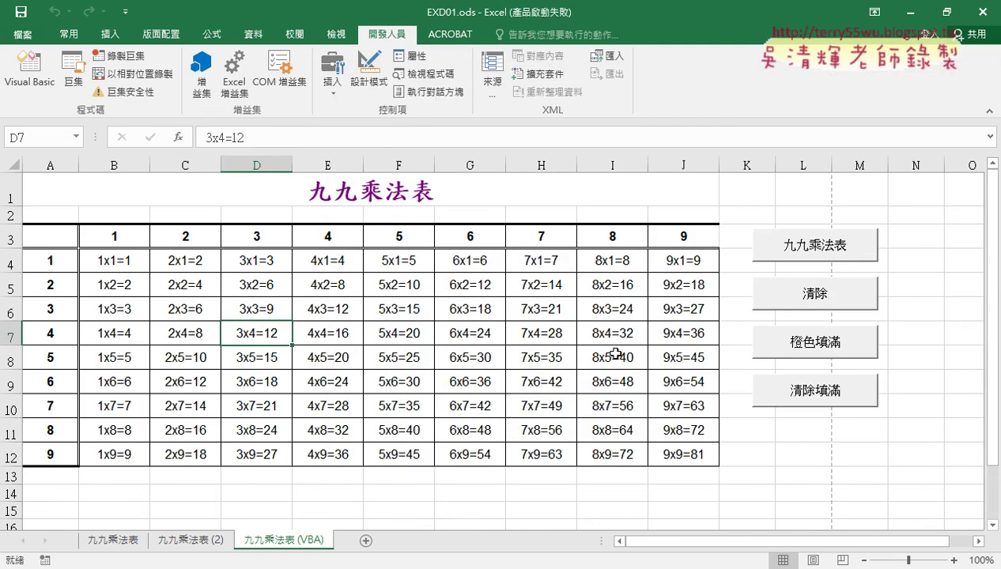
{"action": "left_click", "coordinate": [814, 443]}
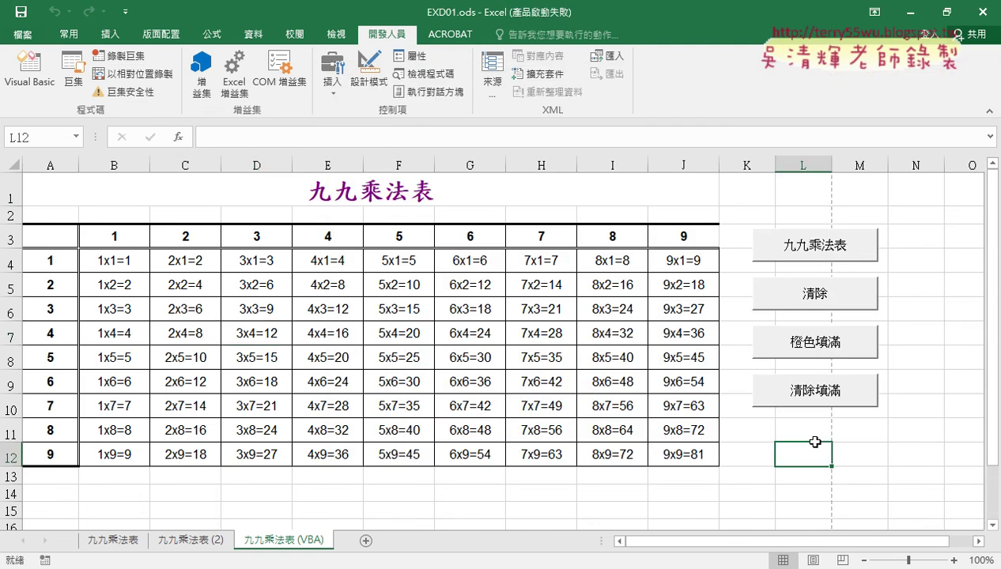
{"action": "left_click", "coordinate": [819, 350]}
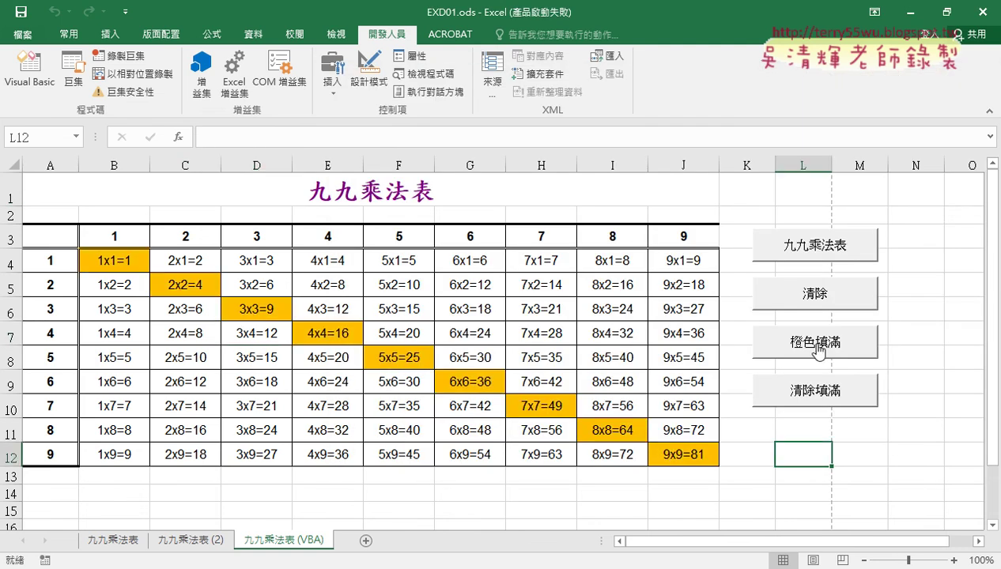
{"action": "left_click", "coordinate": [848, 395]}
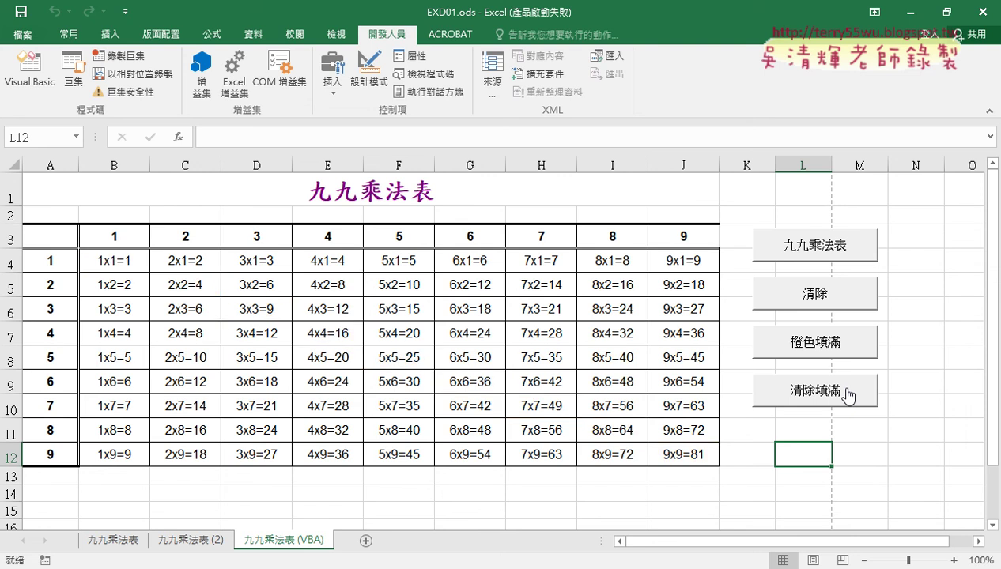
{"action": "left_click", "coordinate": [832, 350]}
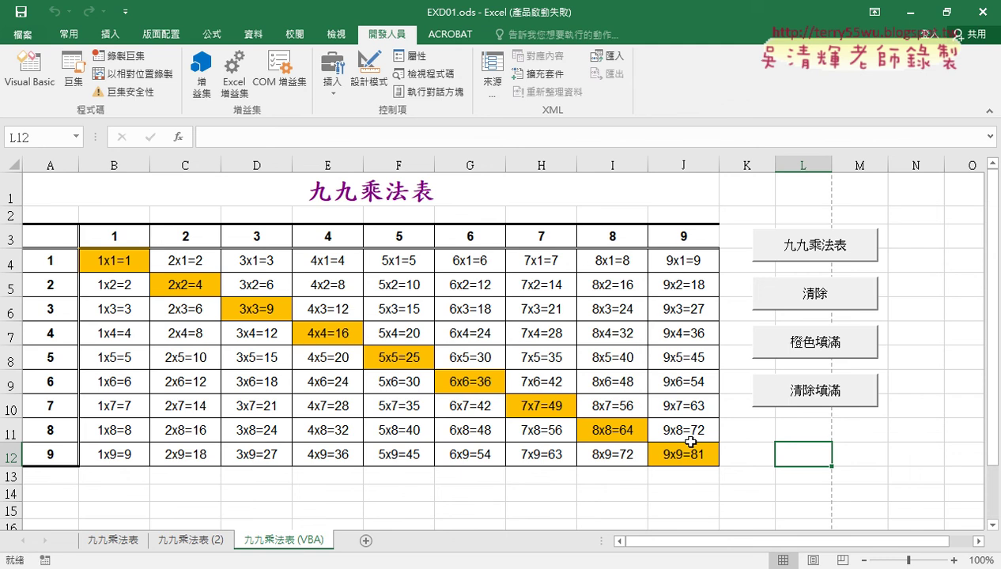
{"action": "left_click", "coordinate": [812, 400]}
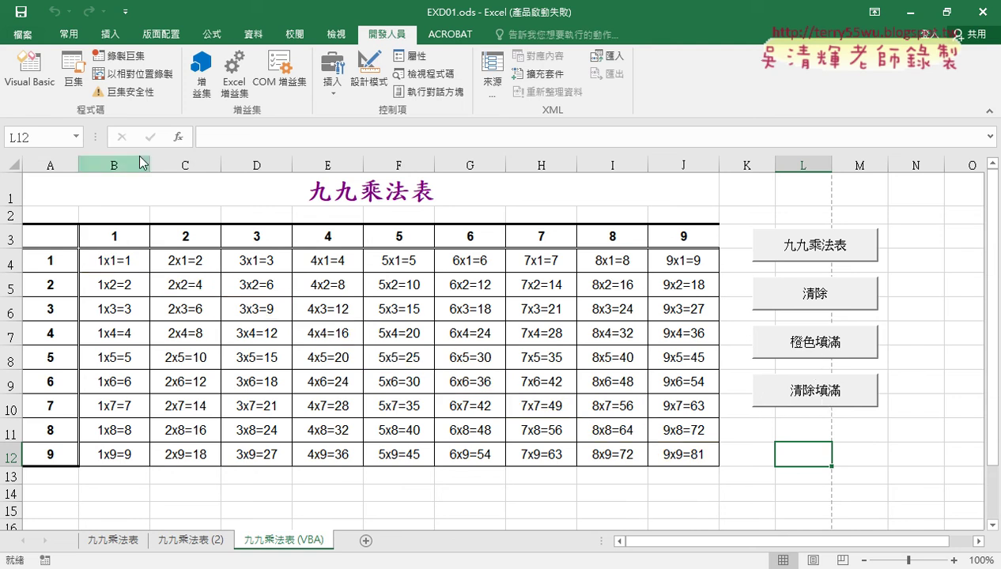
- Open Module1 in the VBA editor and select the 橙色填滿 and 清除填滿 macro code
{"action": "left_click", "coordinate": [28, 83]}
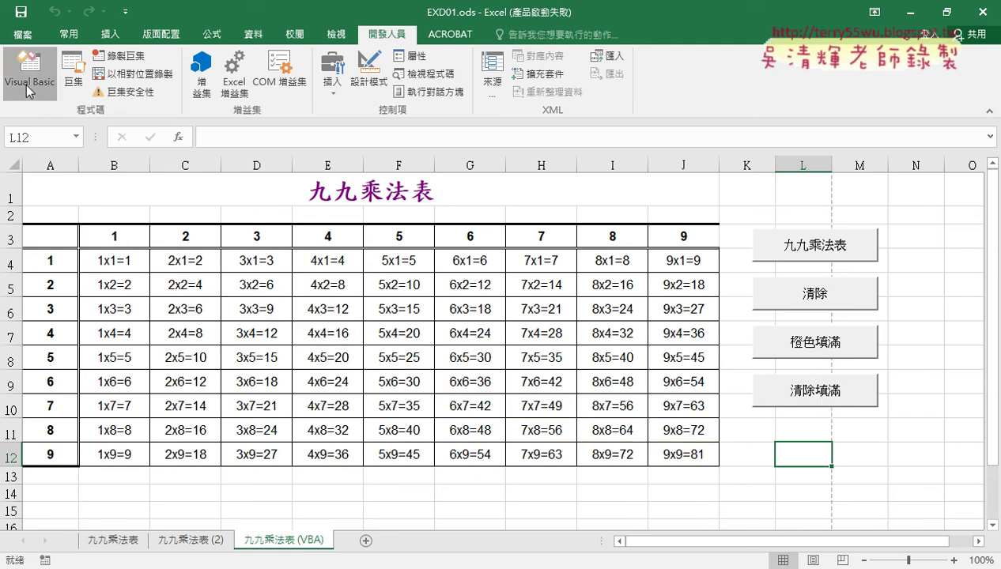
{"action": "scroll", "coordinate": [519, 308], "scroll_direction": "down", "scroll_amount": 3}
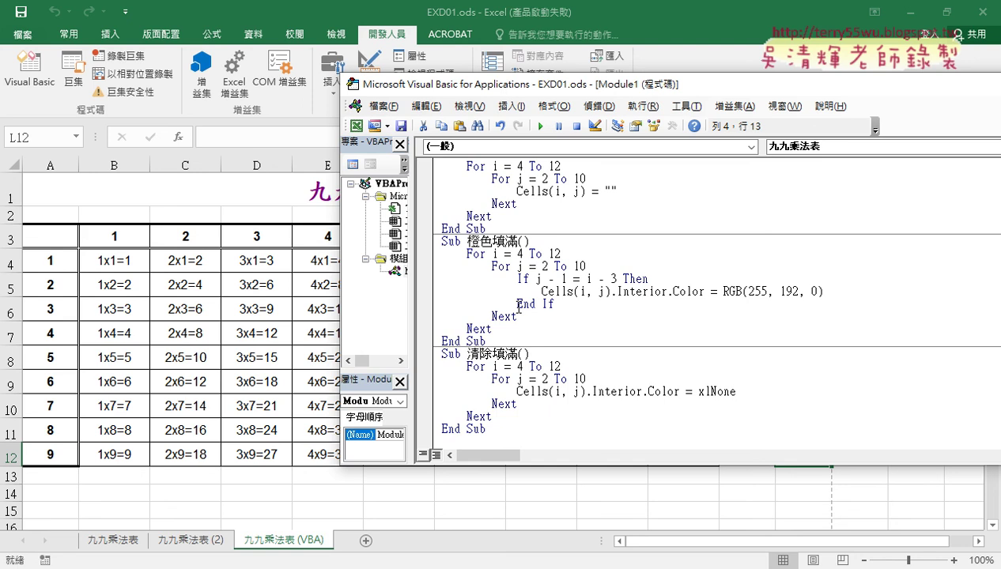
{"action": "mouse_move", "coordinate": [496, 428]}
{"action": "left_mouse_down"}
{"action": "mouse_move", "coordinate": [422, 247]}
{"action": "mouse_move", "coordinate": [519, 241]}
{"action": "left_mouse_up"}
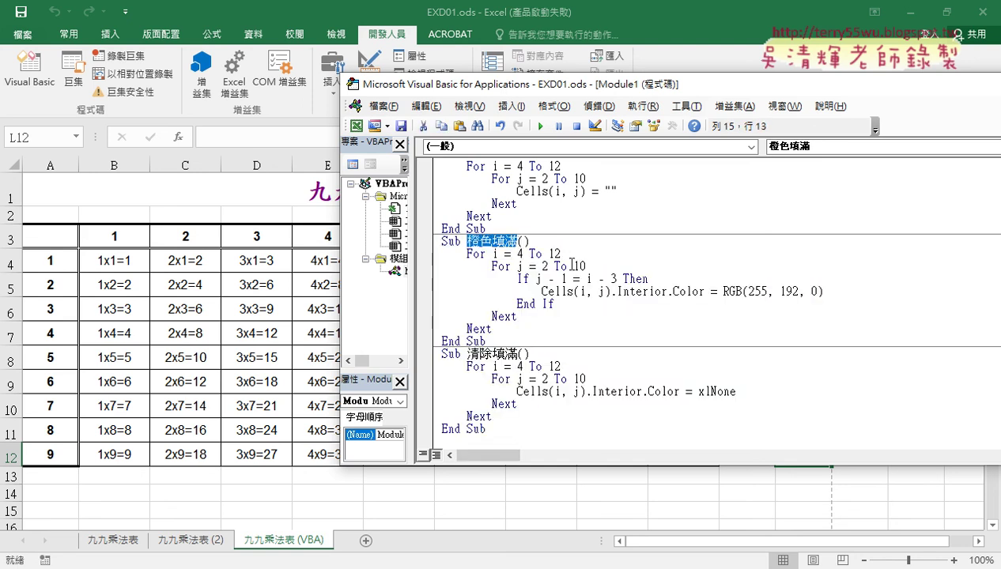
{"action": "left_click_drag", "start_coordinate": [486, 428], "coordinate": [423, 247]}
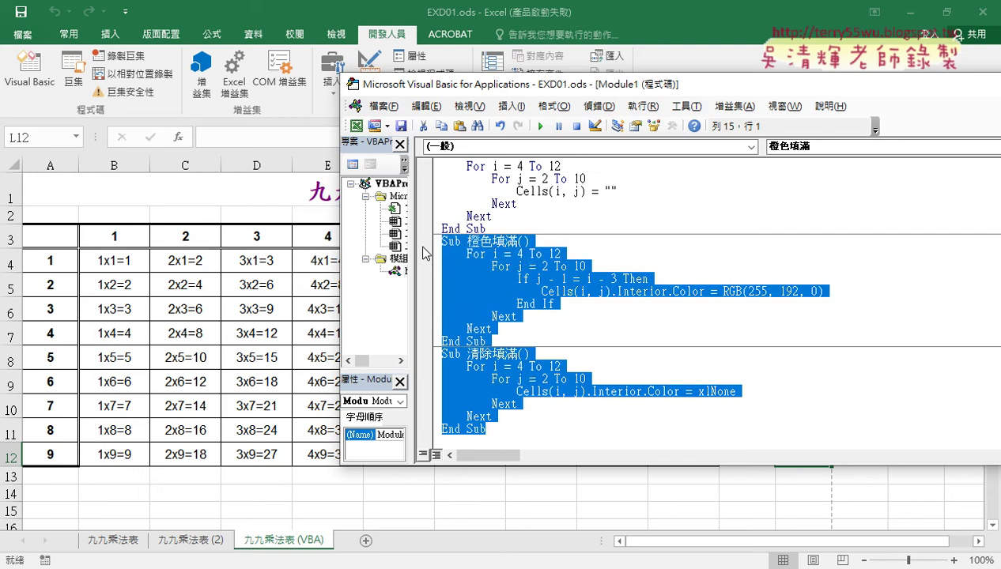
- Delete the old fill macros, duplicate Sub 九九乘法表 as 橙色填滿, and enlarge the editor
{"action": "key", "text": "Delete"}
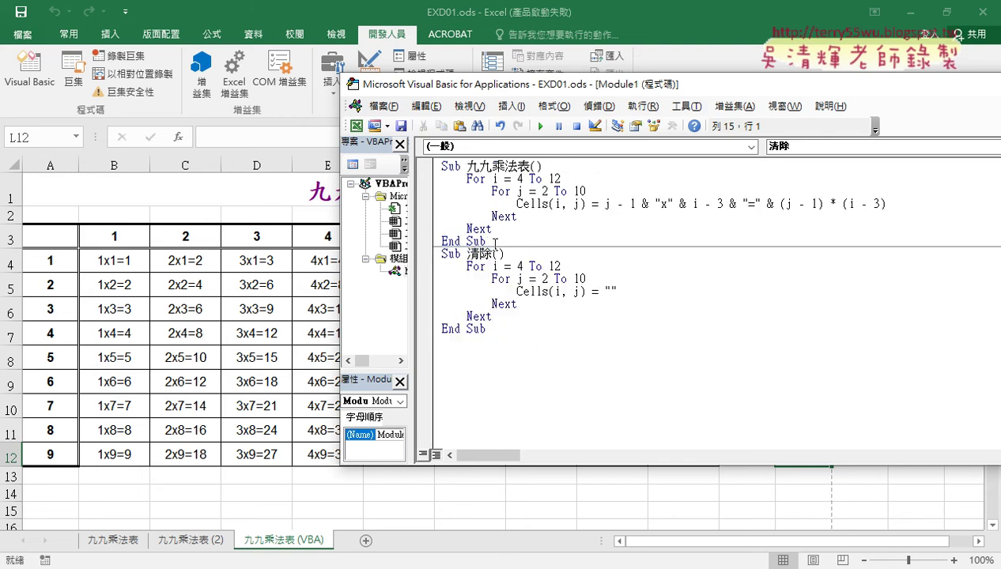
{"action": "mouse_move", "coordinate": [472, 329]}
{"action": "left_mouse_down"}
{"action": "mouse_move", "coordinate": [431, 250]}
{"action": "mouse_move", "coordinate": [454, 218]}
{"action": "mouse_move", "coordinate": [441, 166]}
{"action": "left_mouse_up"}
{"action": "left_click", "coordinate": [528, 336]}
{"action": "mouse_move", "coordinate": [477, 202]}
{"action": "left_mouse_down"}
{"action": "mouse_move", "coordinate": [472, 359]}
{"action": "mouse_move", "coordinate": [528, 354]}
{"action": "left_mouse_up"}
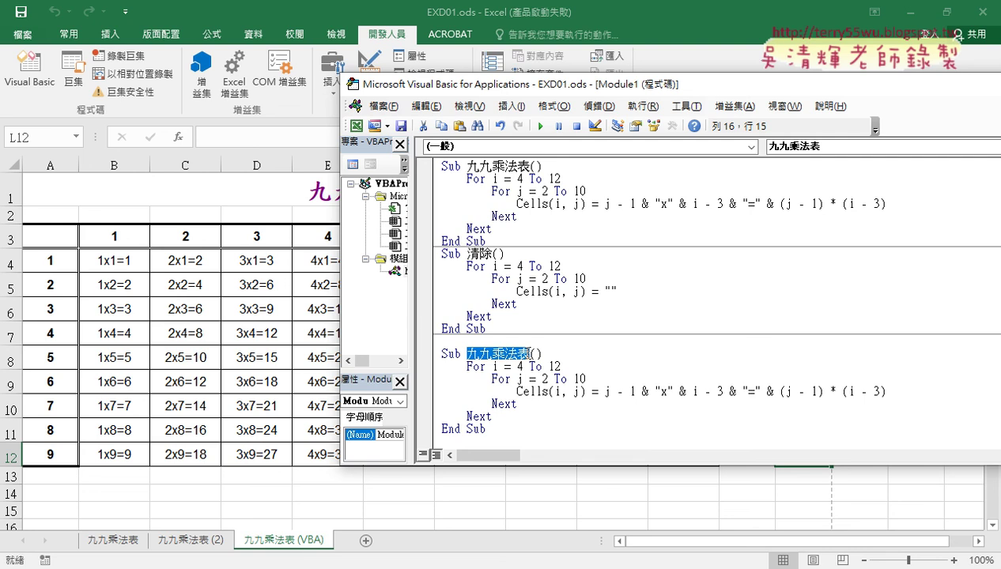
{"action": "type", "text": "橙色填滿"}
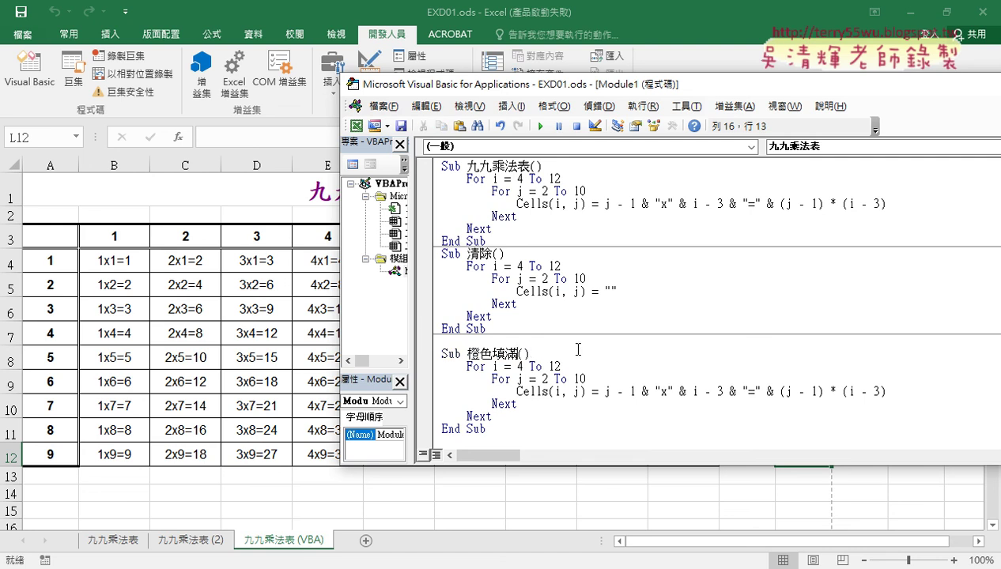
{"action": "left_click_drag", "start_coordinate": [569, 473], "coordinate": [561, 519]}
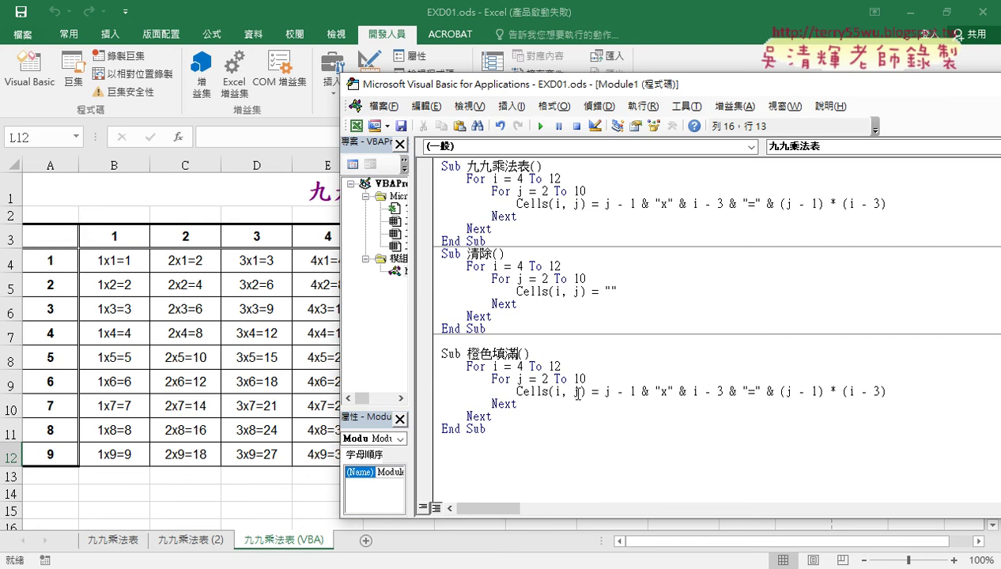
- In 橙色填滿, comment out the Cells line and add an If j-1=i-3 Then line below it
{"action": "left_click", "coordinate": [518, 390]}
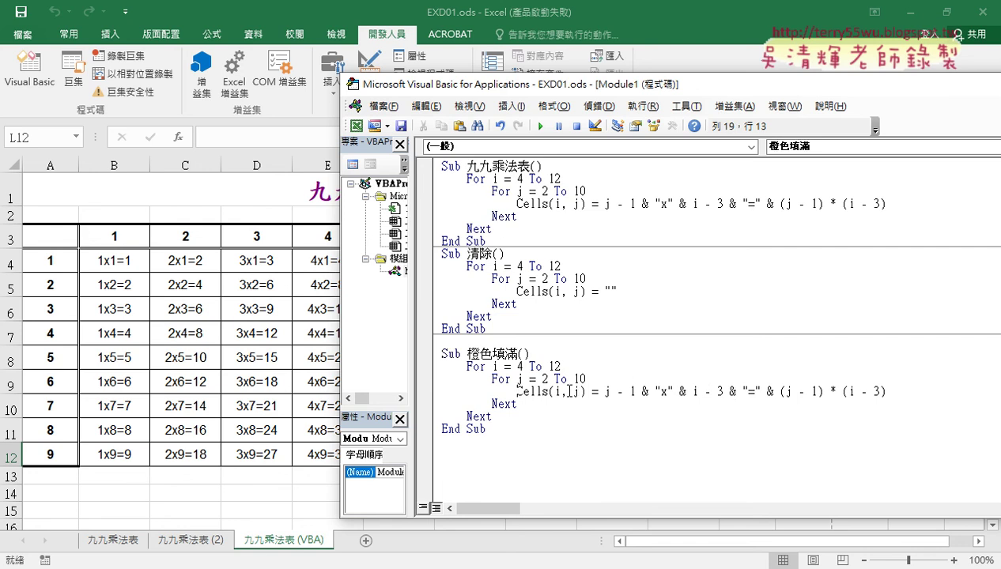
{"action": "type", "text": "'"}
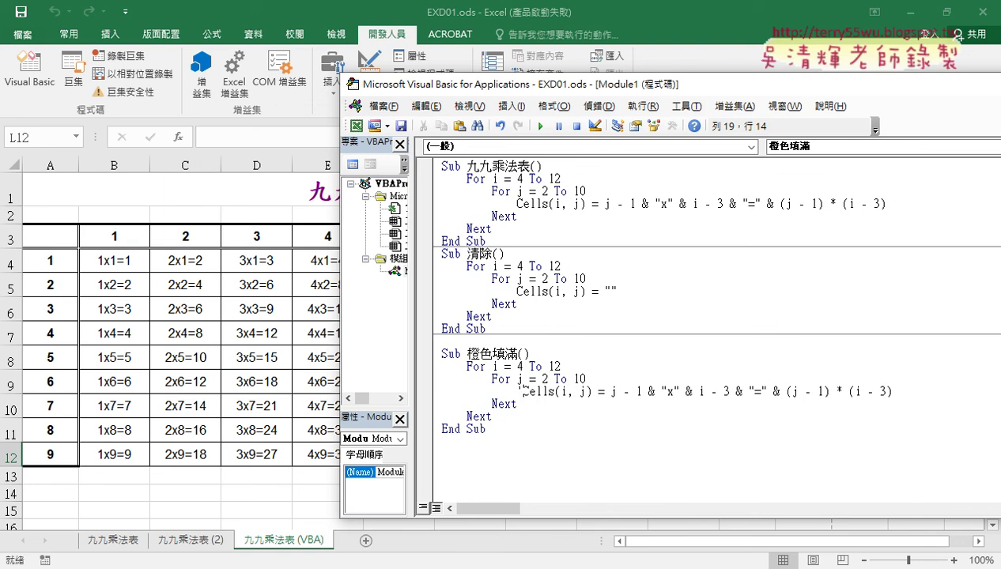
{"action": "key", "text": "End"}
{"action": "key", "text": "Return"}
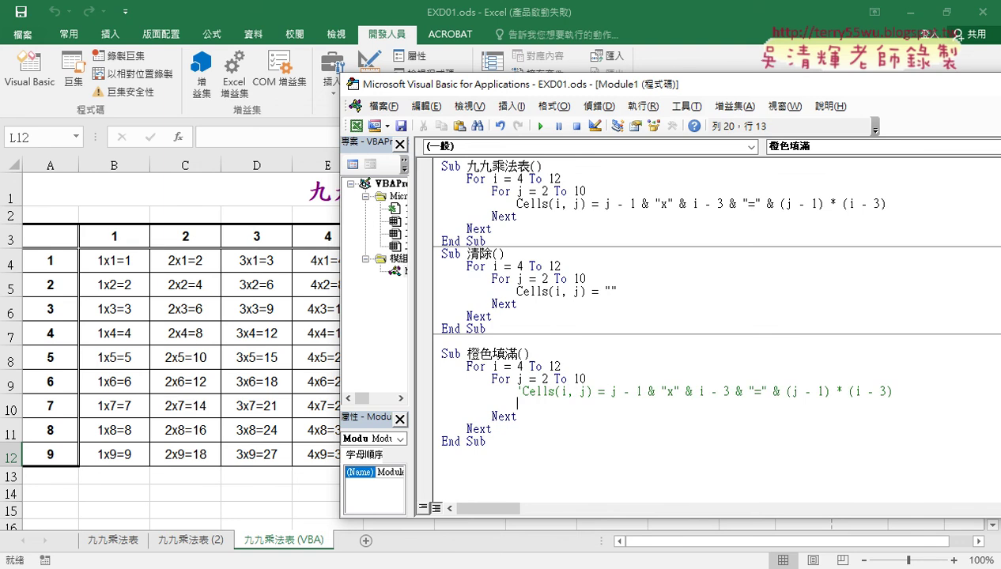
{"action": "type", "text": "if"}
{"action": "type", "text": "j"}
{"action": "type", "text": "-1"}
{"action": "type", "text": "="}
{"action": "type", "text": "i"}
{"action": "type", "text": "-3"}
{"action": "type", "text": "t"}
{"action": "type", "text": "hen"}
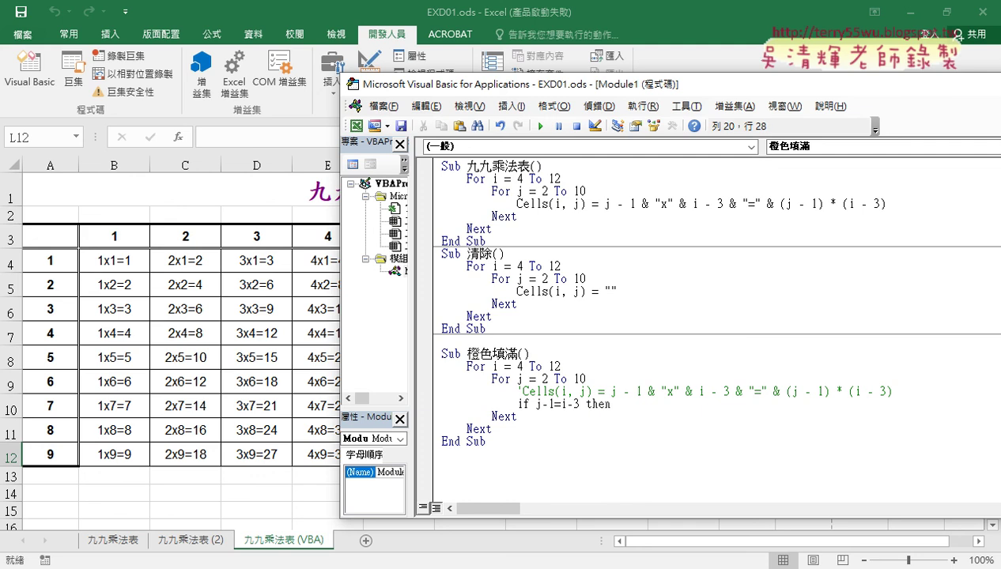
{"action": "key", "text": "Return"}
{"action": "key", "text": "Return"}
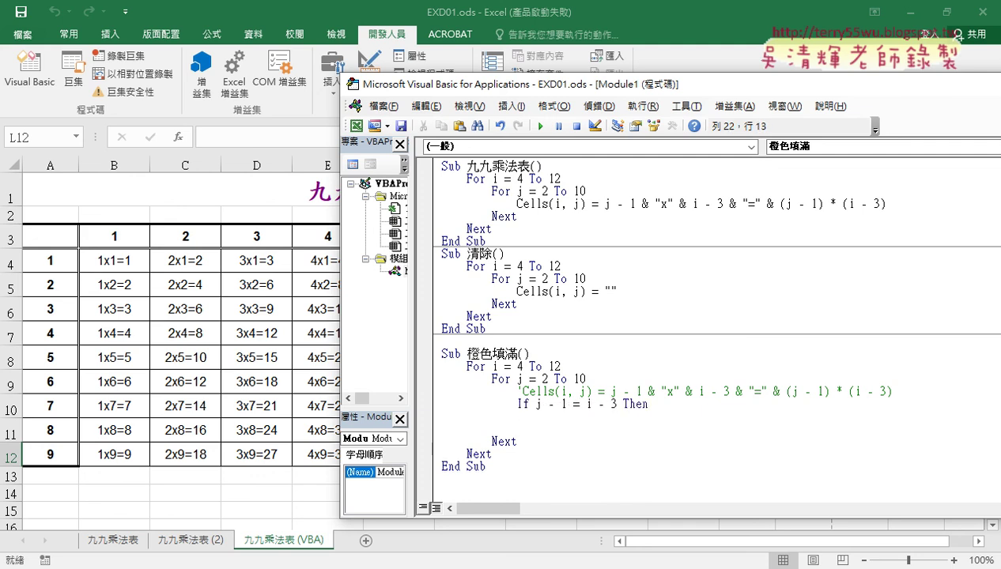
- Close the If block with End If and copy Cells(i, j) from the commented line into it
{"action": "type", "text": "end i"}
{"action": "type", "text": "f"}
{"action": "left_click", "coordinate": [741, 378]}
{"action": "left_click_drag", "start_coordinate": [536, 404], "coordinate": [616, 406]}
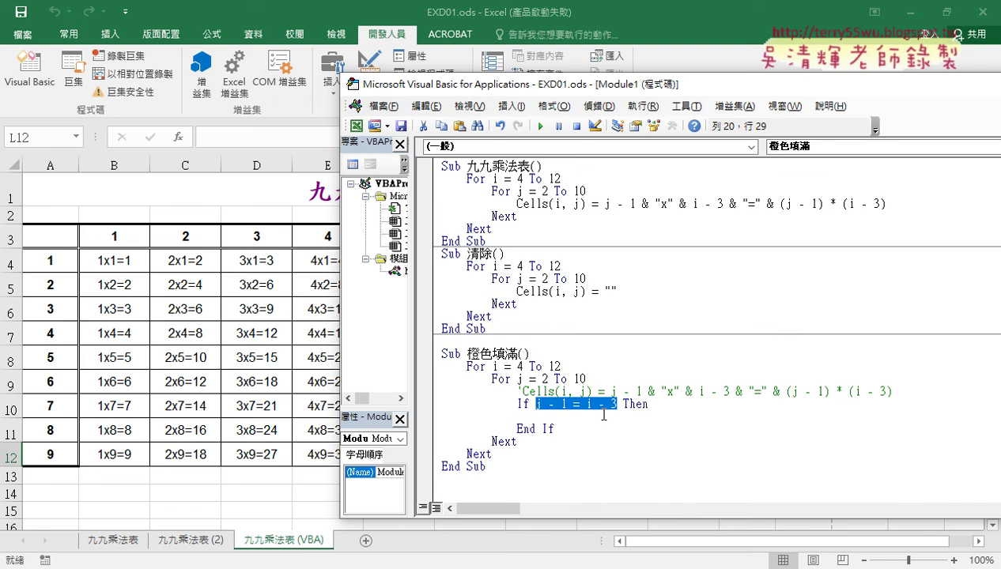
{"action": "left_click", "coordinate": [604, 424]}
{"action": "left_click", "coordinate": [603, 418]}
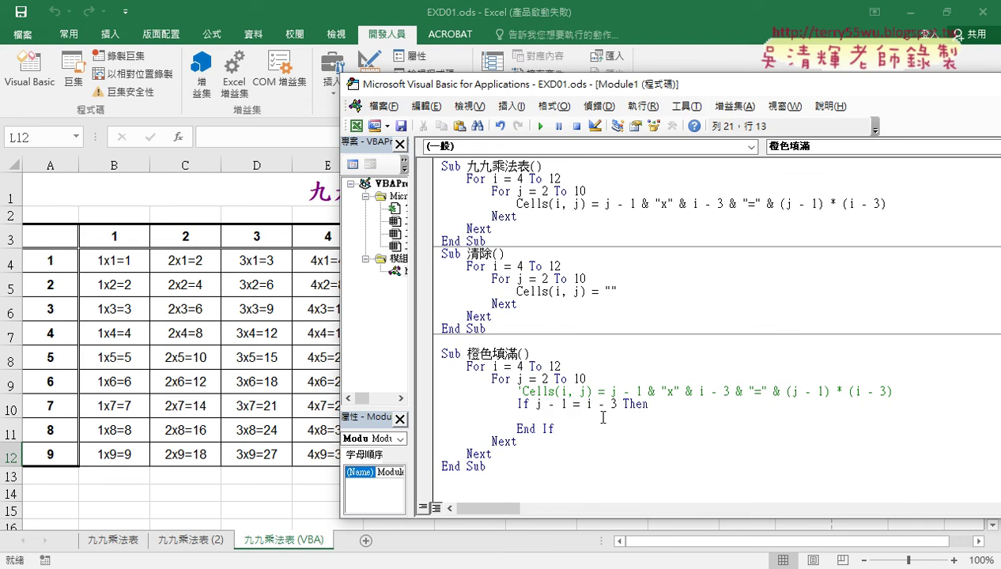
{"action": "left_click", "coordinate": [598, 390]}
{"action": "mouse_move", "coordinate": [598, 391]}
{"action": "left_mouse_down"}
{"action": "mouse_move", "coordinate": [522, 390]}
{"action": "mouse_move", "coordinate": [568, 426]}
{"action": "left_mouse_up"}
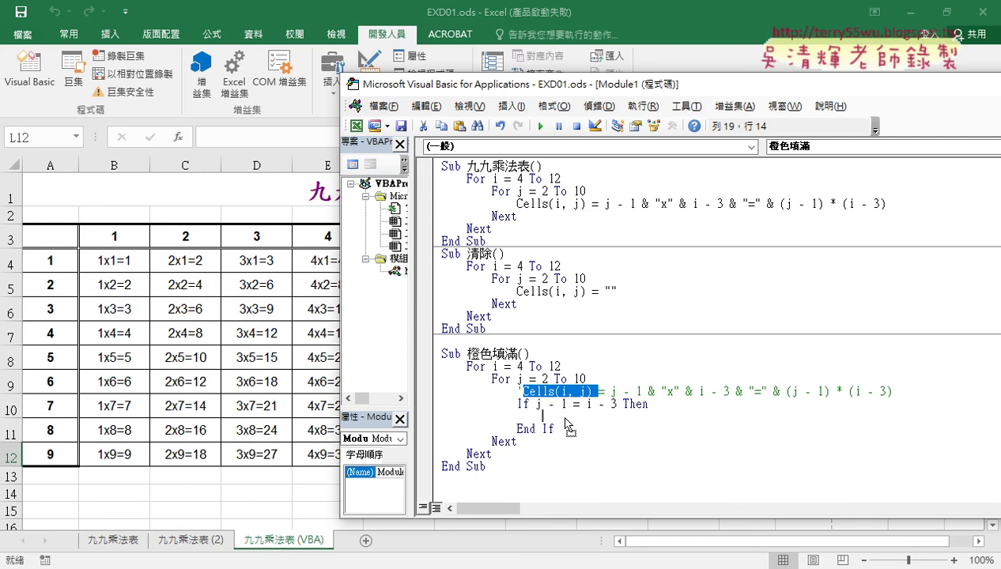
{"action": "left_click_drag", "start_coordinate": [567, 426], "coordinate": [554, 413]}
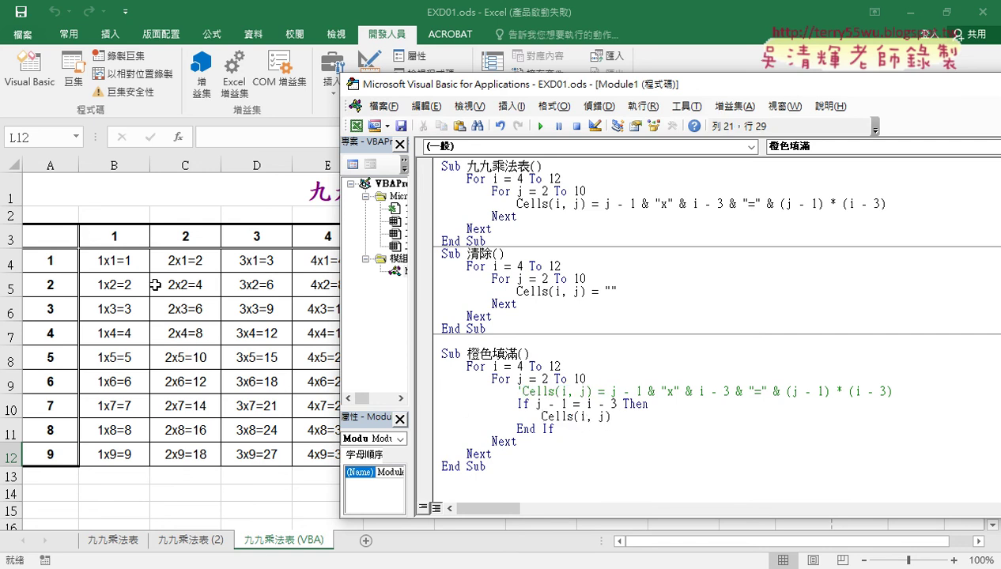
- Extend the line to Cells(i, j).interior.color=rgb(255,192,0) for an orange fill
{"action": "key", "text": "BackSpace"}
{"action": "type", "text": "."}
{"action": "type", "text": "inter"}
{"action": "type", "text": "ior"}
{"action": "type", "text": "."}
{"action": "type", "text": "color"}
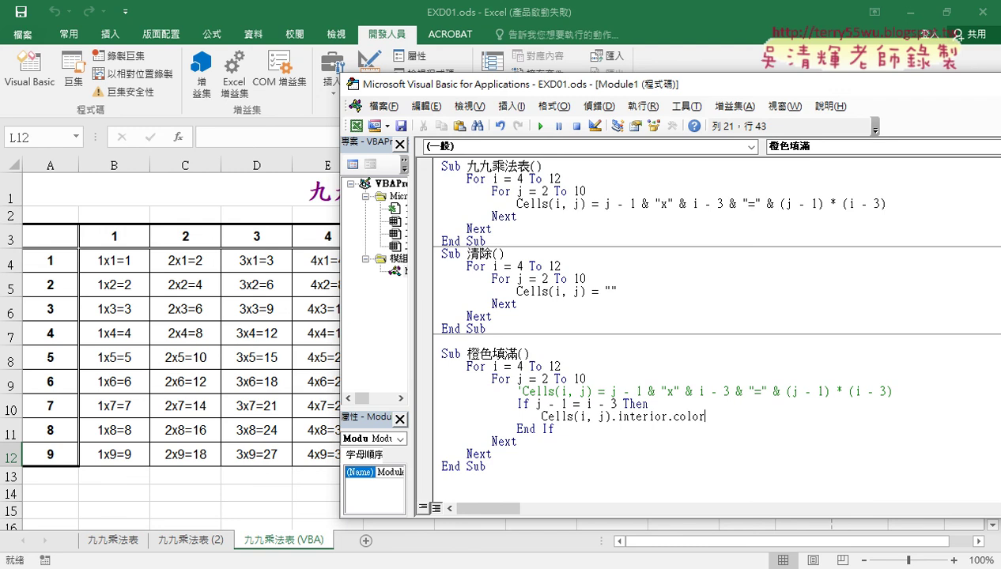
{"action": "type", "text": "="}
{"action": "type", "text": "rg"}
{"action": "type", "text": "b"}
{"action": "type", "text": "("}
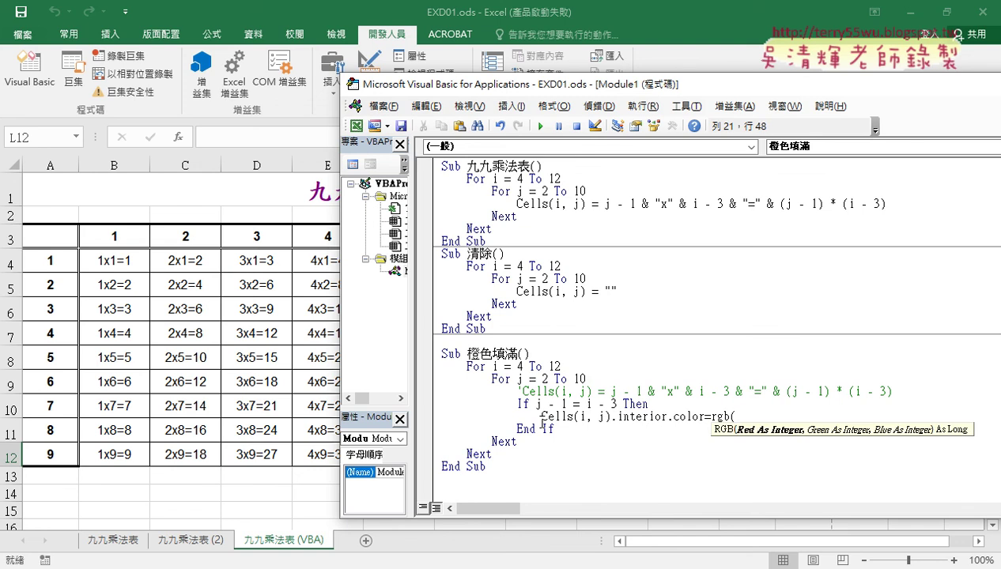
{"action": "type", "text": "255"}
{"action": "type", "text": ",192"}
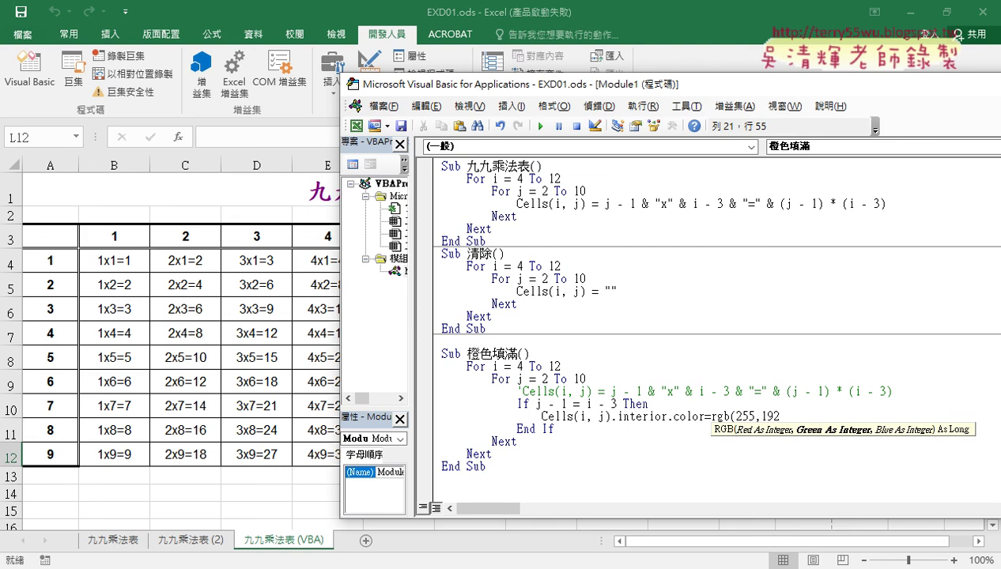
{"action": "type", "text": ",0"}
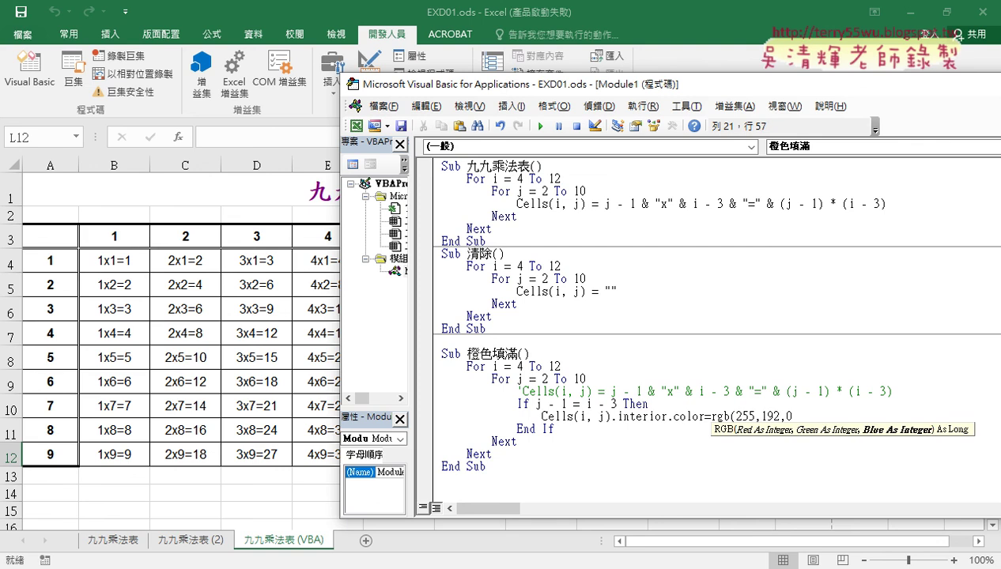
{"action": "type", "text": ")"}
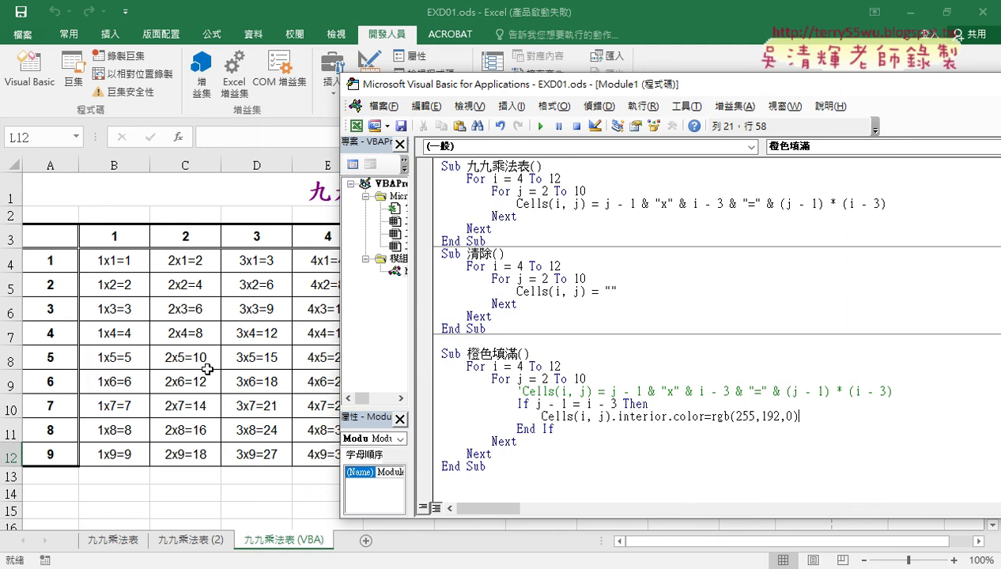
- Return to the sheet and fill empty cell B13 with orange
{"action": "key", "text": "alt+F11"}
{"action": "left_click", "coordinate": [121, 478]}
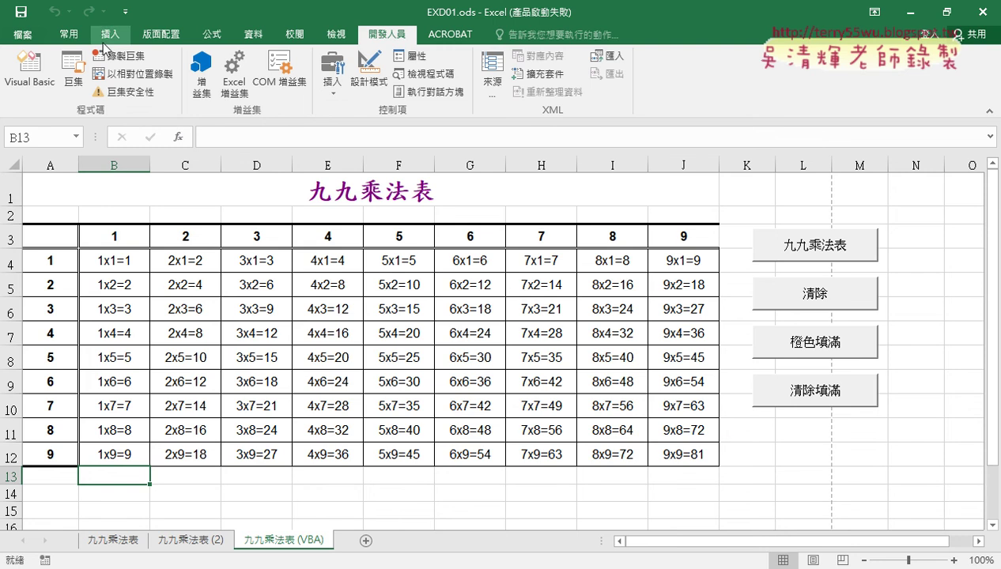
{"action": "left_click", "coordinate": [69, 34]}
{"action": "left_click", "coordinate": [193, 86]}
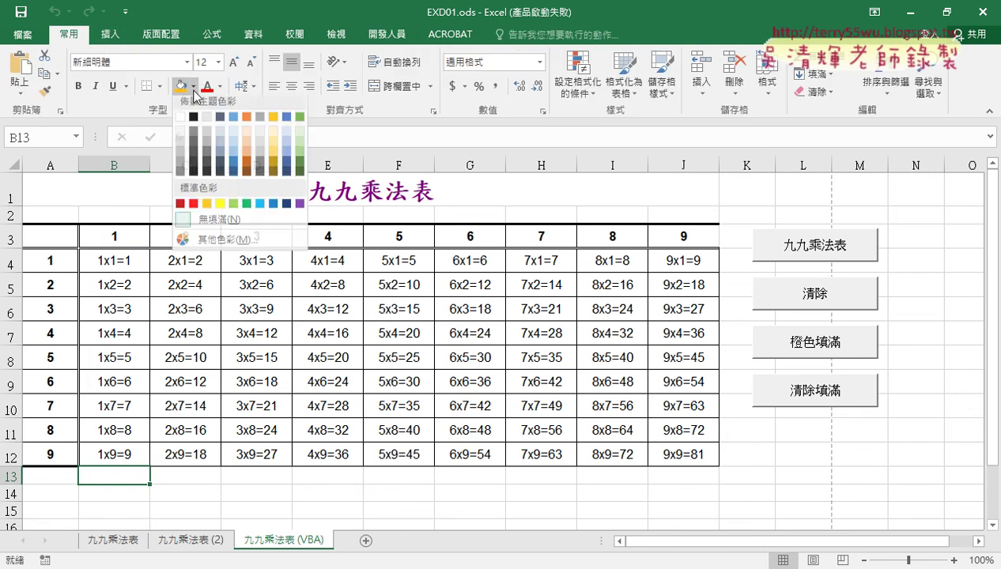
{"action": "left_click", "coordinate": [206, 208]}
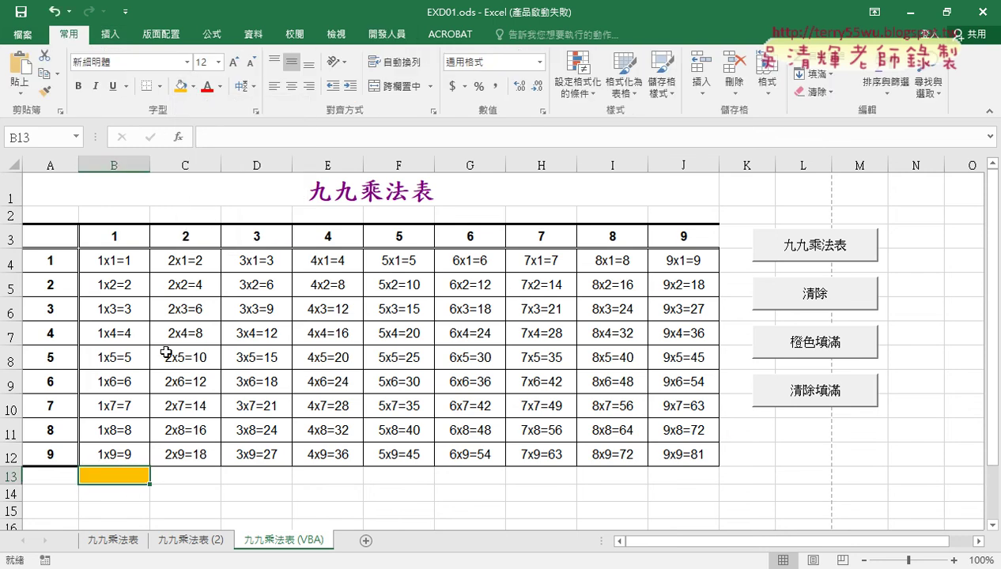
- Check orange's RGB values 255, 192, 0 under More Colors > Custom, then cancel
{"action": "left_click", "coordinate": [194, 87]}
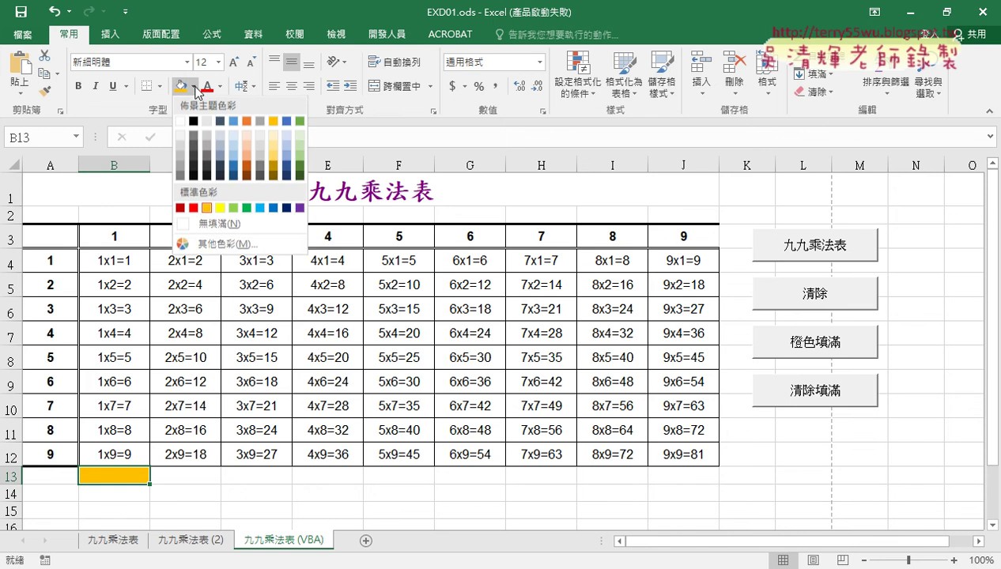
{"action": "left_click", "coordinate": [228, 245]}
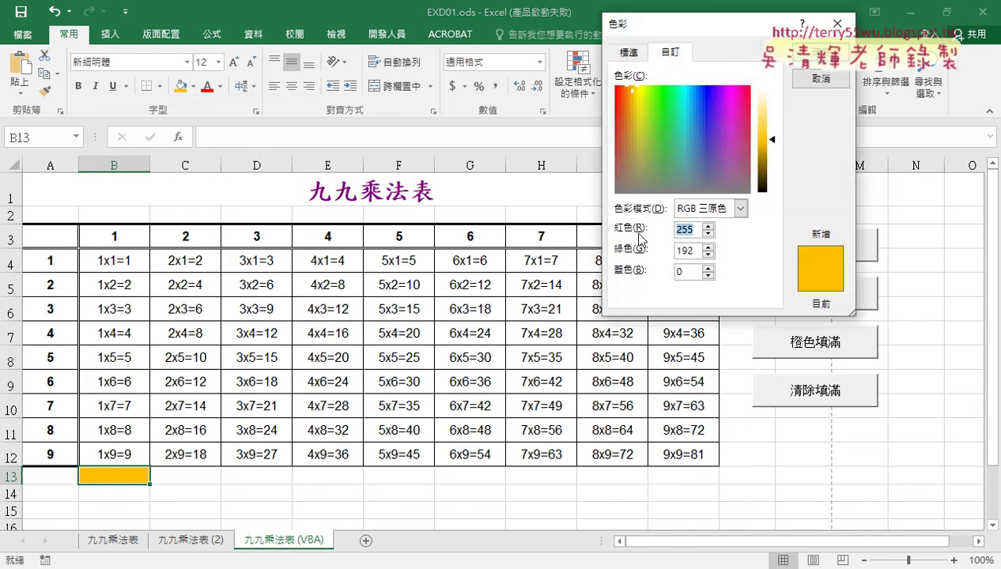
{"action": "left_click", "coordinate": [695, 252]}
{"action": "left_click_drag", "start_coordinate": [694, 252], "coordinate": [624, 259]}
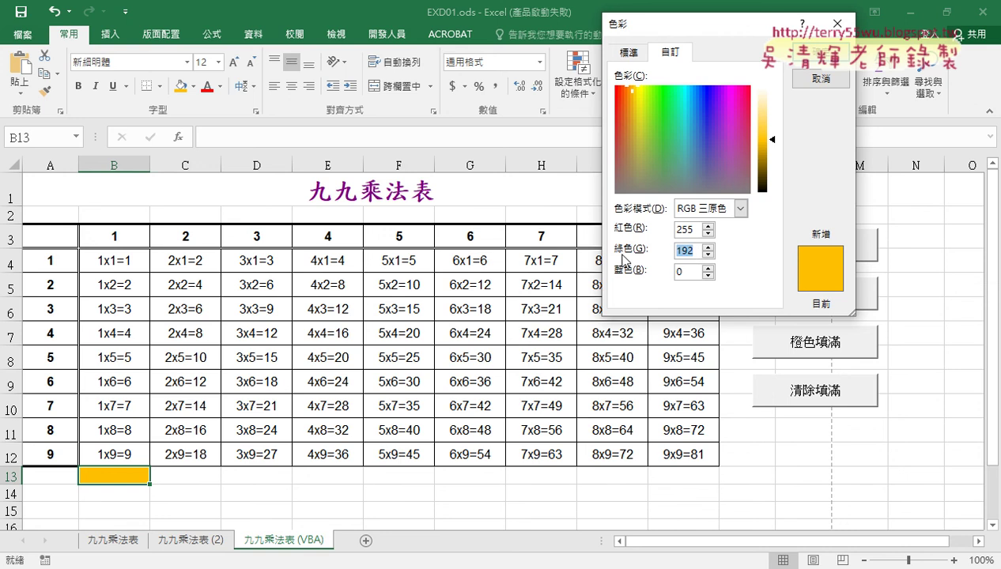
{"action": "left_click_drag", "start_coordinate": [686, 272], "coordinate": [648, 277]}
{"action": "left_click_drag", "start_coordinate": [771, 141], "coordinate": [773, 85]}
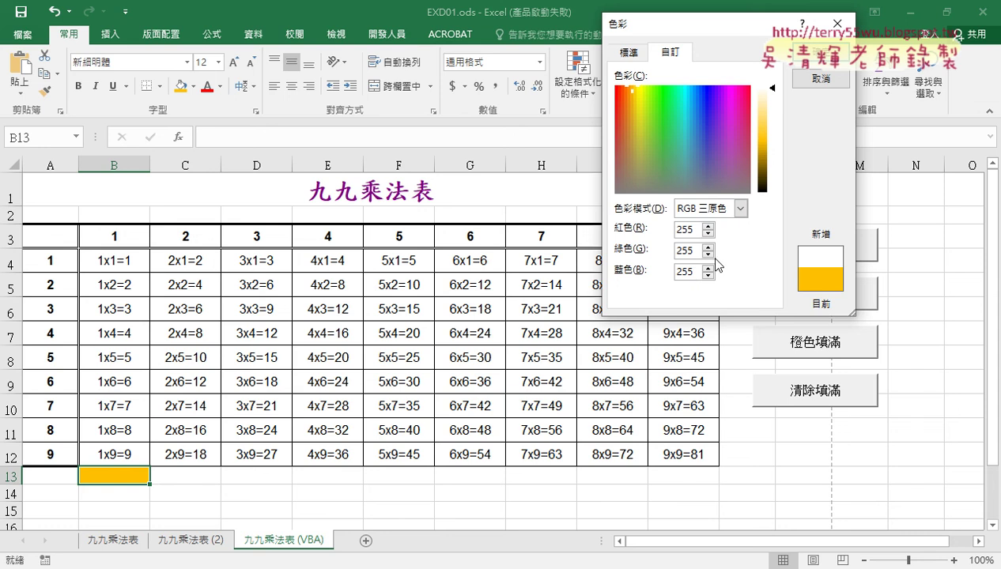
{"action": "left_click", "coordinate": [820, 84]}
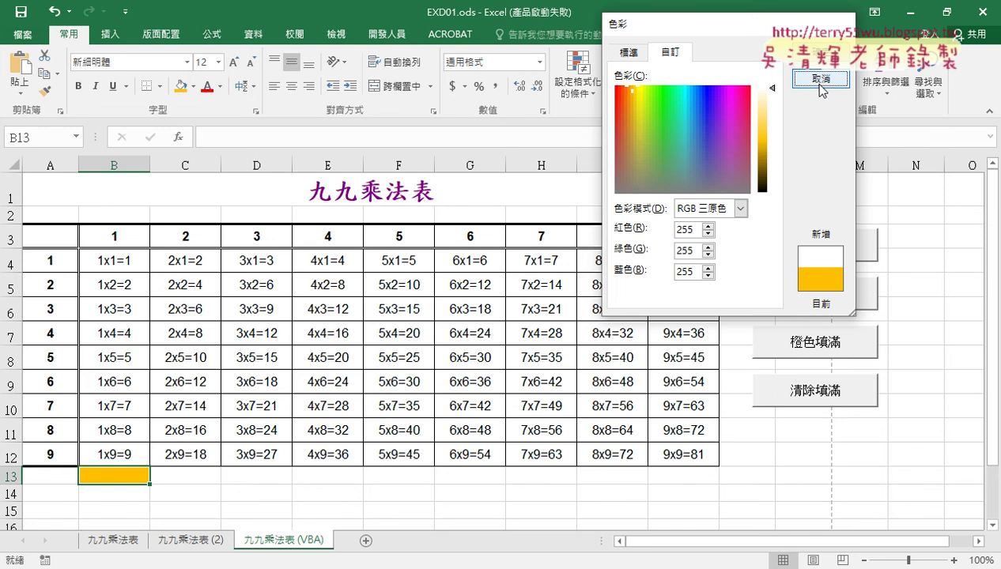
{"action": "left_click", "coordinate": [387, 34]}
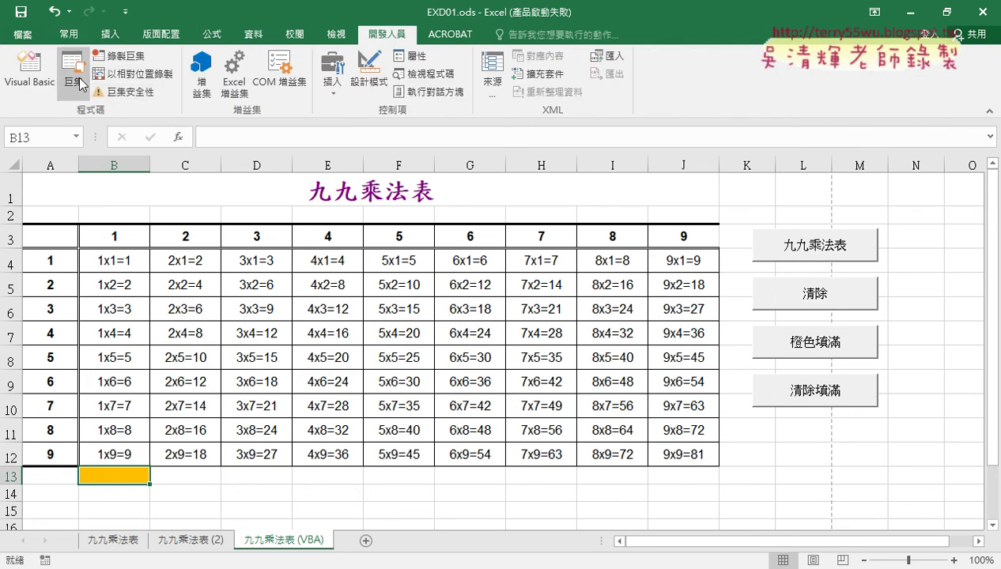
{"action": "left_click", "coordinate": [30, 70]}
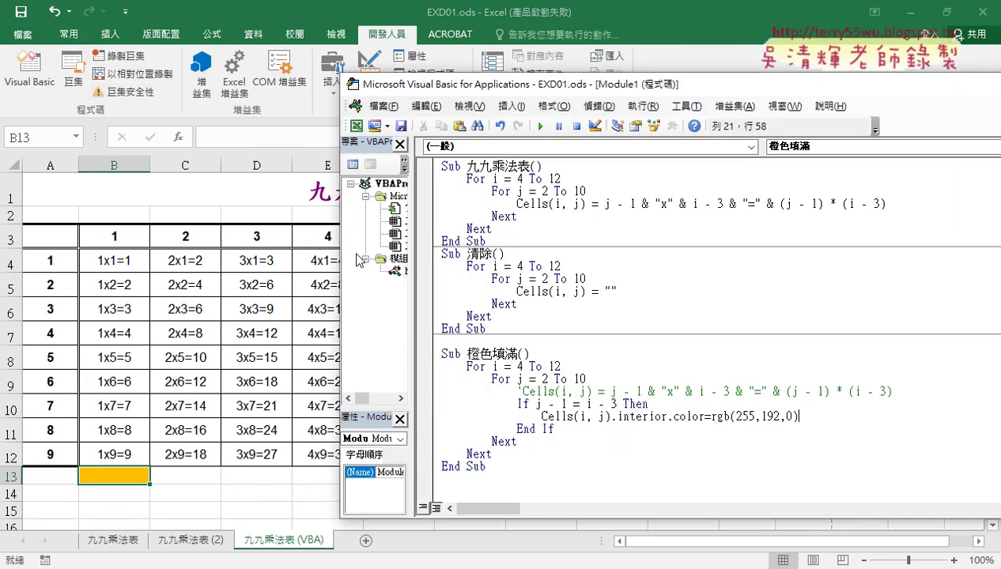
{"action": "left_click", "coordinate": [736, 416]}
{"action": "left_click_drag", "start_coordinate": [799, 416], "coordinate": [710, 417]}
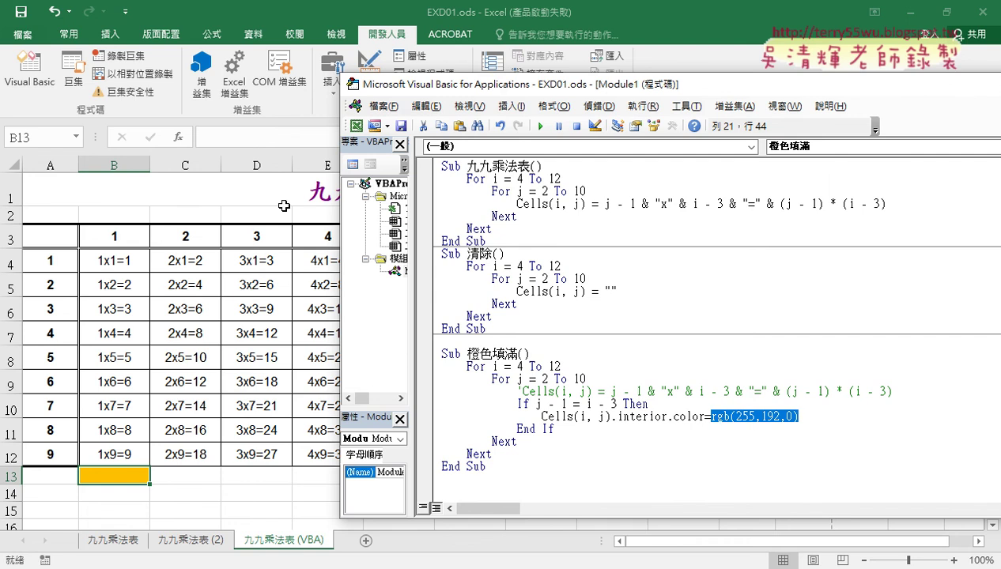
{"action": "left_click", "coordinate": [121, 474]}
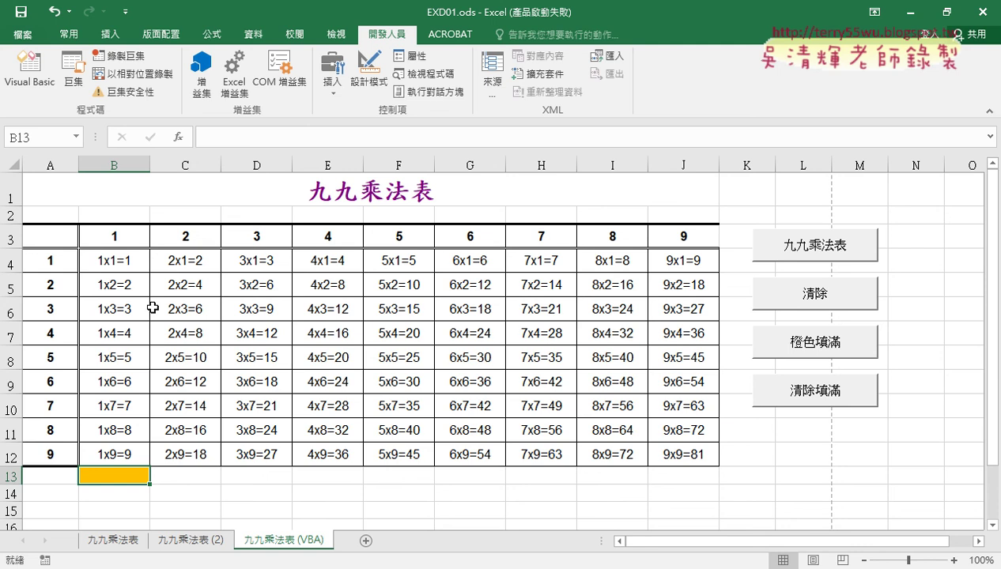
- Remove the orange fill from cell B13
{"action": "left_click", "coordinate": [69, 34]}
{"action": "left_click", "coordinate": [193, 87]}
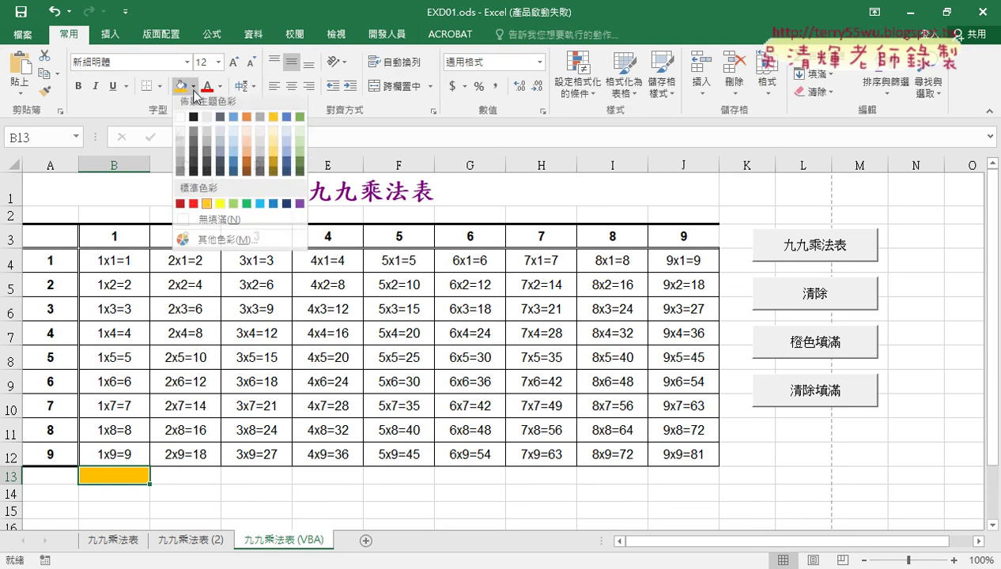
{"action": "left_click", "coordinate": [228, 225]}
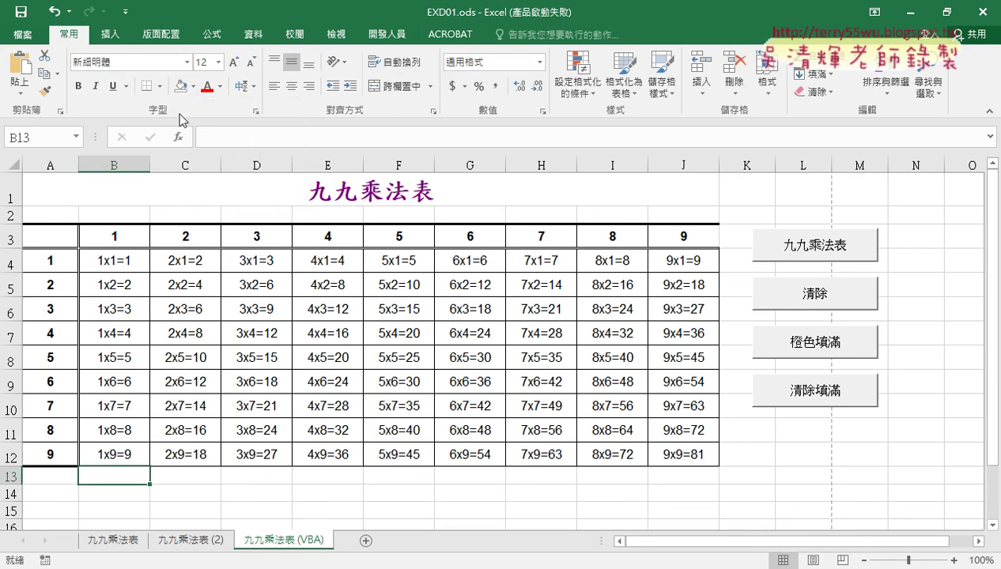
- In the VBA editor, run the 橙色填滿 macro and view the orange diagonal on the sheet
{"action": "left_click", "coordinate": [386, 34]}
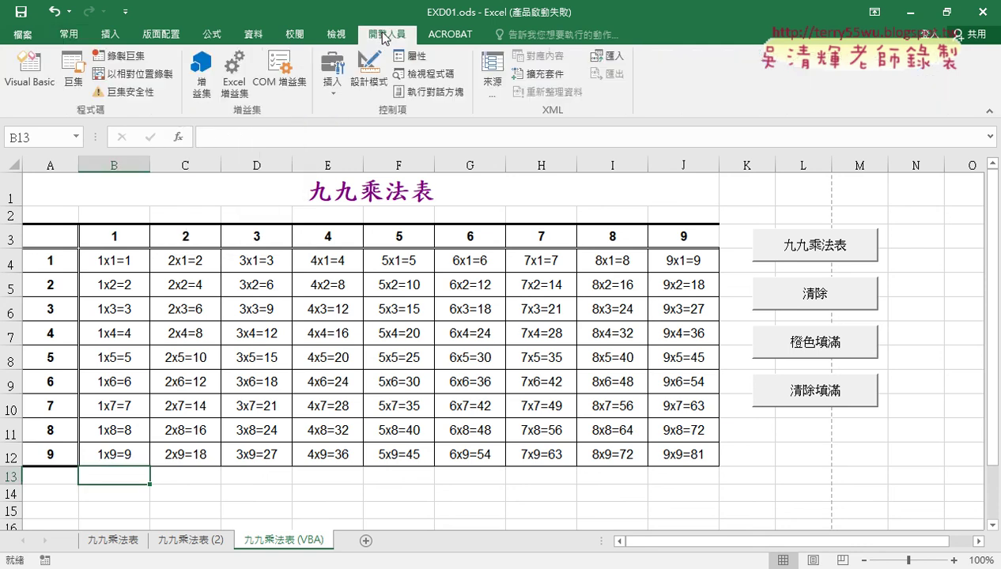
{"action": "left_click", "coordinate": [27, 79]}
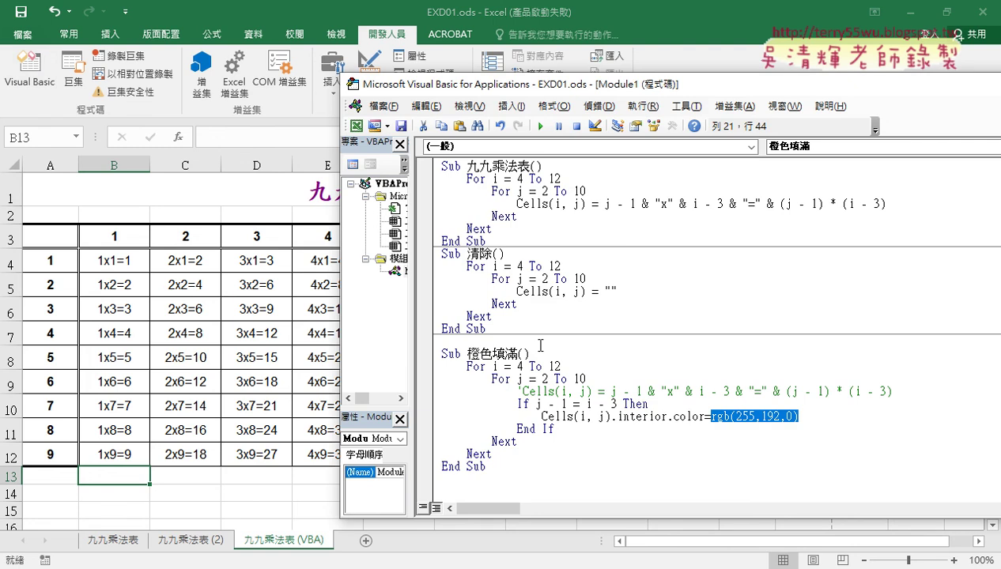
{"action": "left_click", "coordinate": [535, 371]}
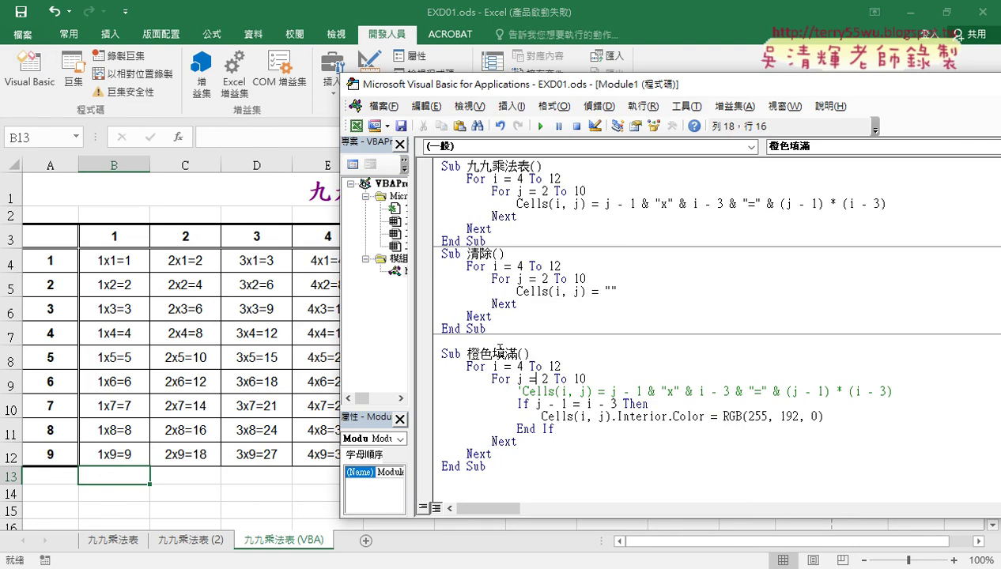
{"action": "left_click_drag", "start_coordinate": [467, 353], "coordinate": [515, 353]}
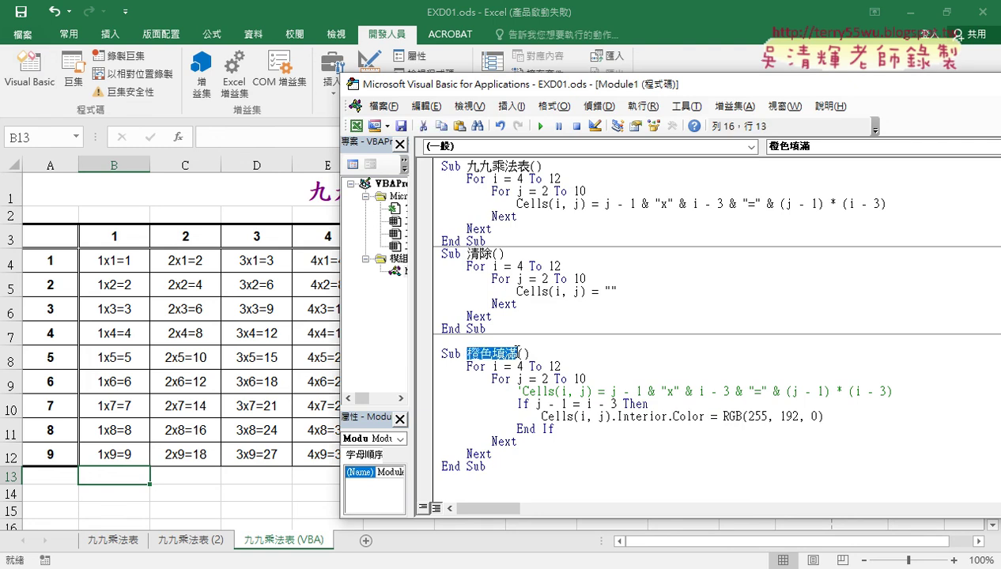
{"action": "left_click", "coordinate": [503, 409]}
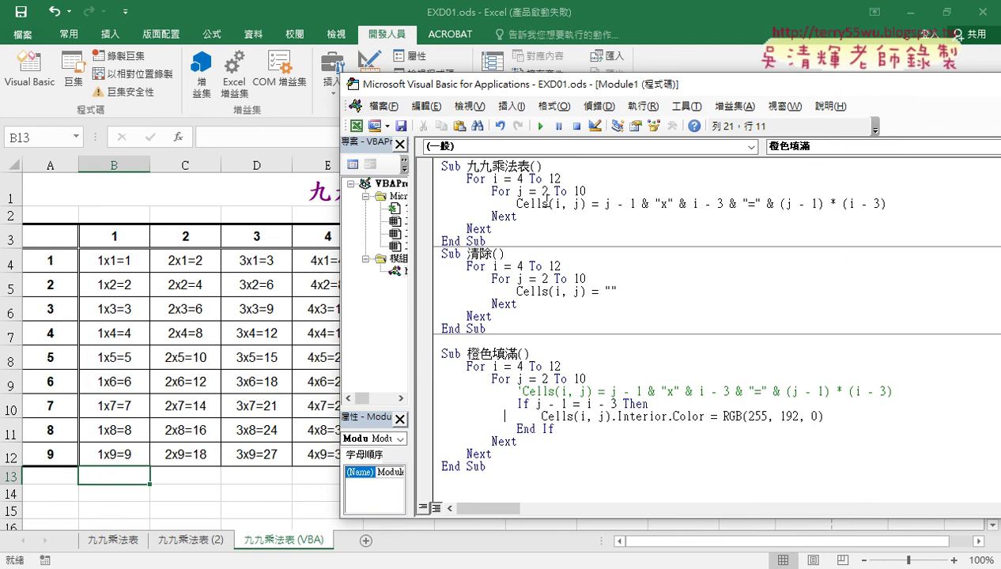
{"action": "left_click", "coordinate": [539, 126]}
{"action": "left_click", "coordinate": [269, 326]}
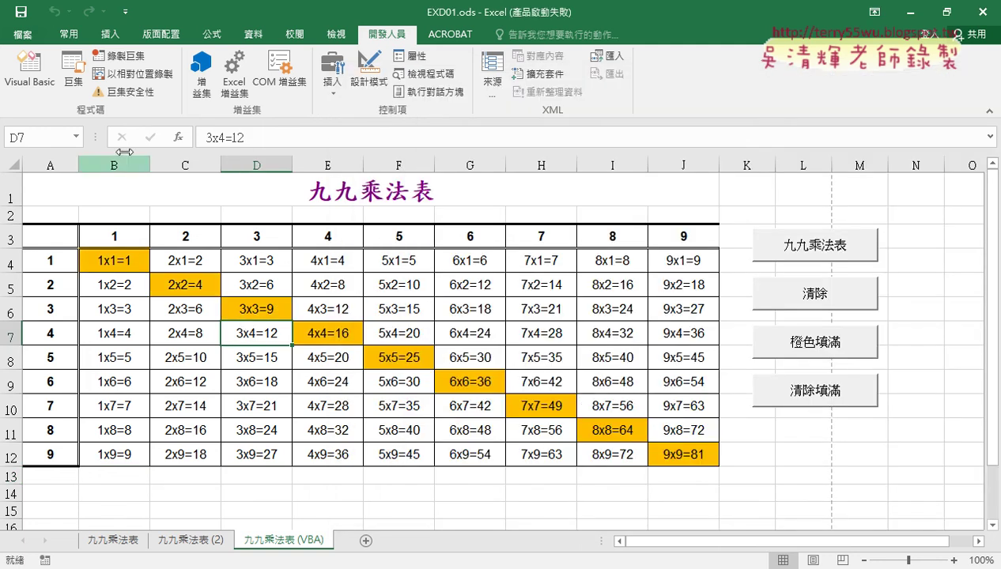
- Paste a copy of the 橙色填滿 procedure below the original
{"action": "left_click", "coordinate": [40, 75]}
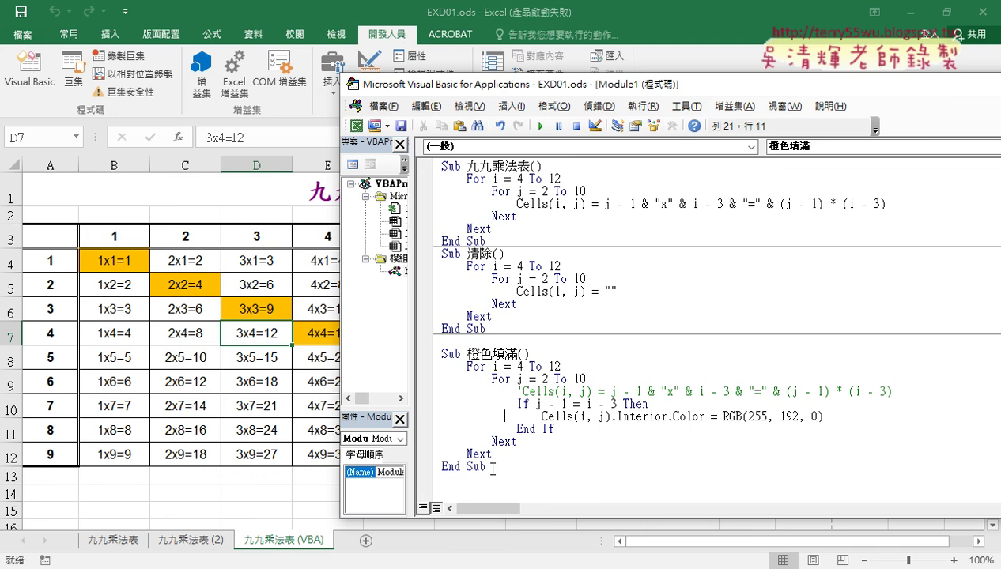
{"action": "left_click_drag", "start_coordinate": [441, 353], "coordinate": [465, 484]}
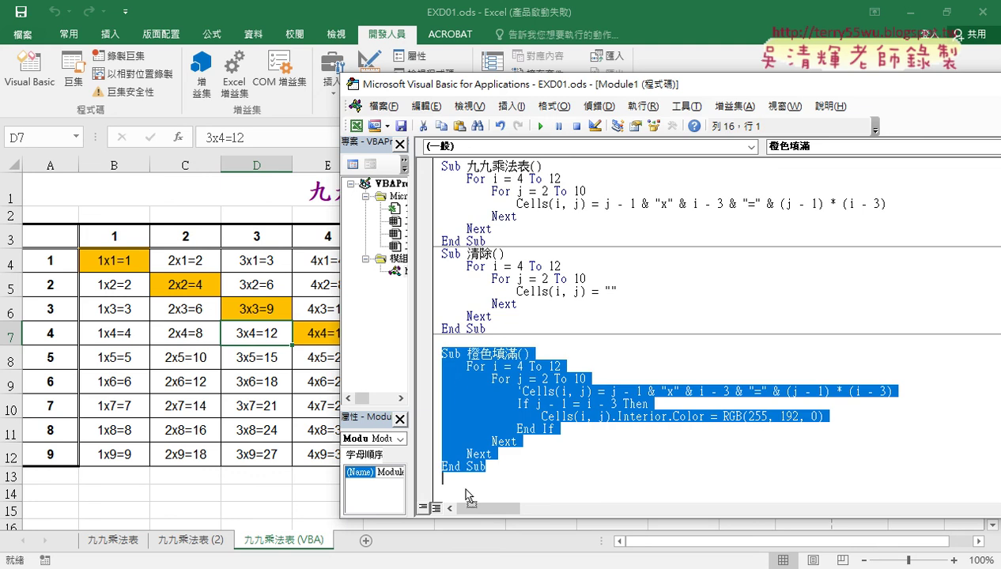
{"action": "type", "text": "Sub 橙色填滿()     For i = 4 To 12         For j = 2 To 10             'Cells(i, j) = j - 1 & \"x\" & i - 3 & \"=\" & (j - 1) * (i - 3)             If j - 1 = i - 3 Then                 Cells(i, j).Interior.Color = RGB(255, 192, 0)             End If         Next     Next End Sub"}
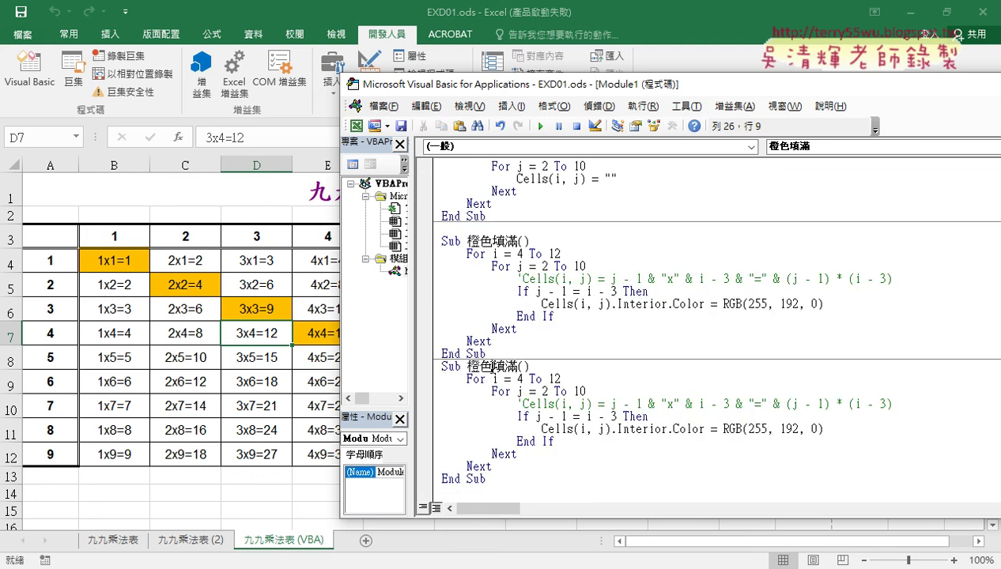
{"action": "left_click", "coordinate": [256, 405]}
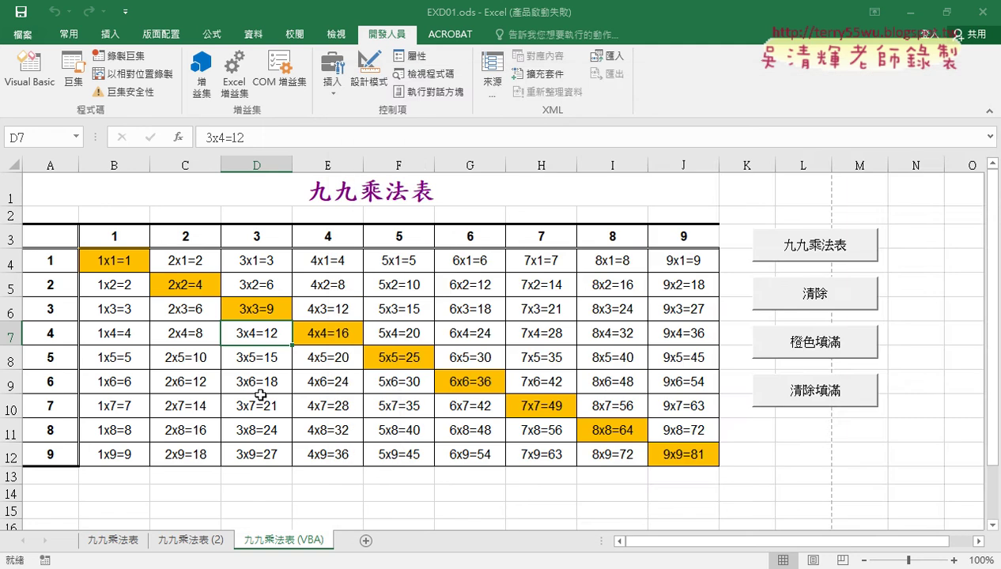
- Rename the copy 清除填滿, delete its comment, If and End If lines, and fix indent
{"action": "left_click", "coordinate": [29, 72]}
{"action": "double_click", "coordinate": [474, 366]}
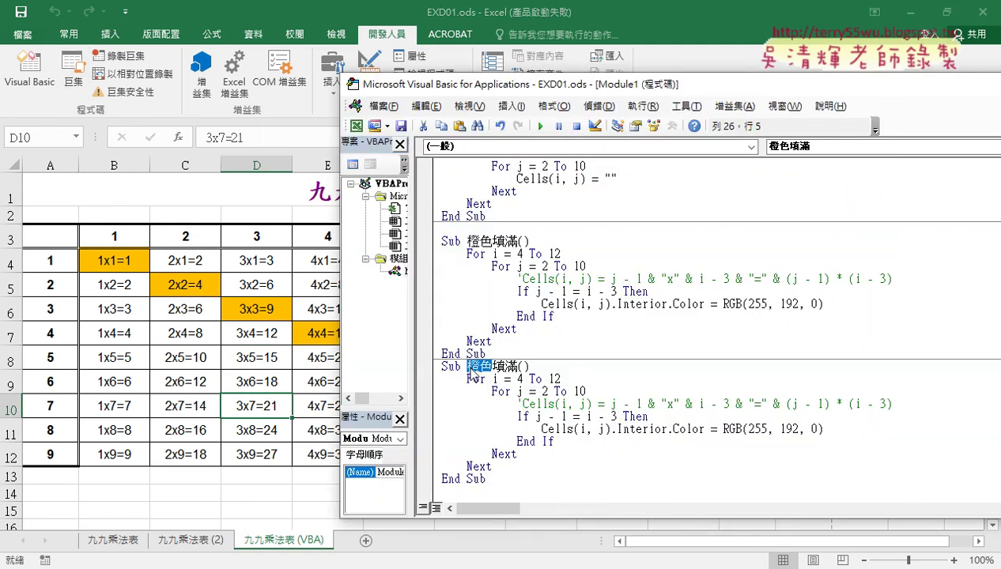
{"action": "type", "text": "清除"}
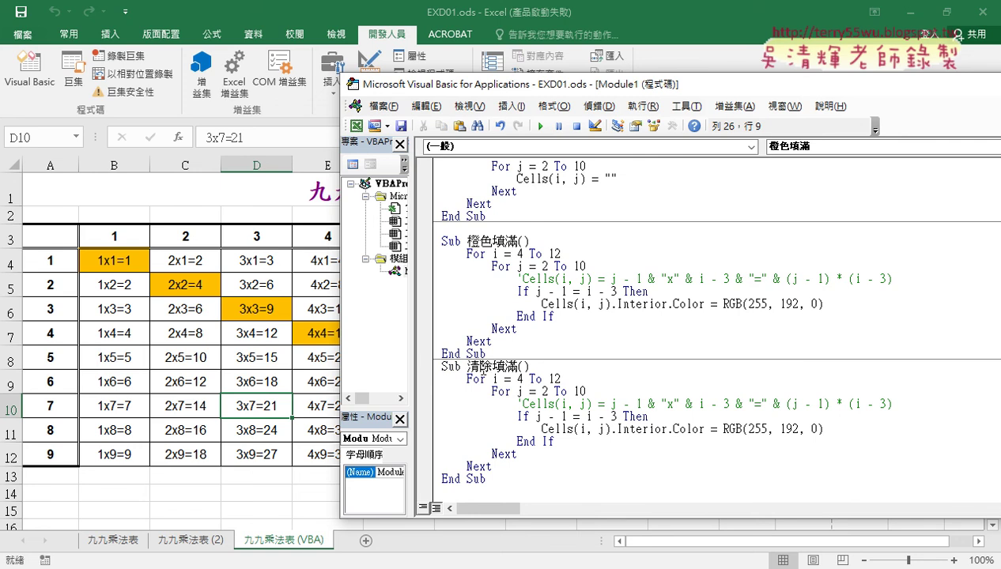
{"action": "left_click_drag", "start_coordinate": [648, 416], "coordinate": [425, 403]}
{"action": "key", "text": "Delete"}
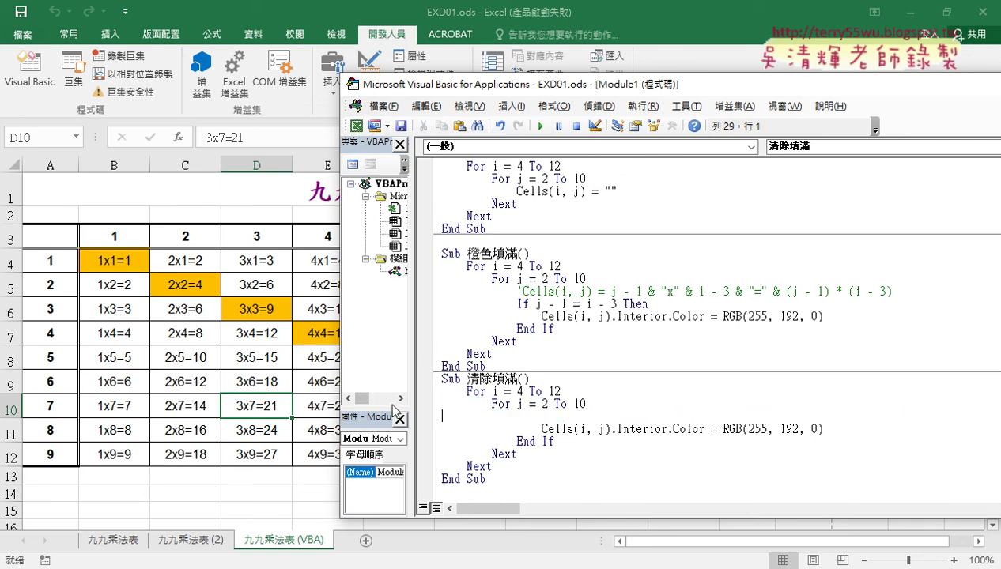
{"action": "left_click", "coordinate": [579, 441]}
{"action": "left_click_drag", "start_coordinate": [577, 441], "coordinate": [391, 435]}
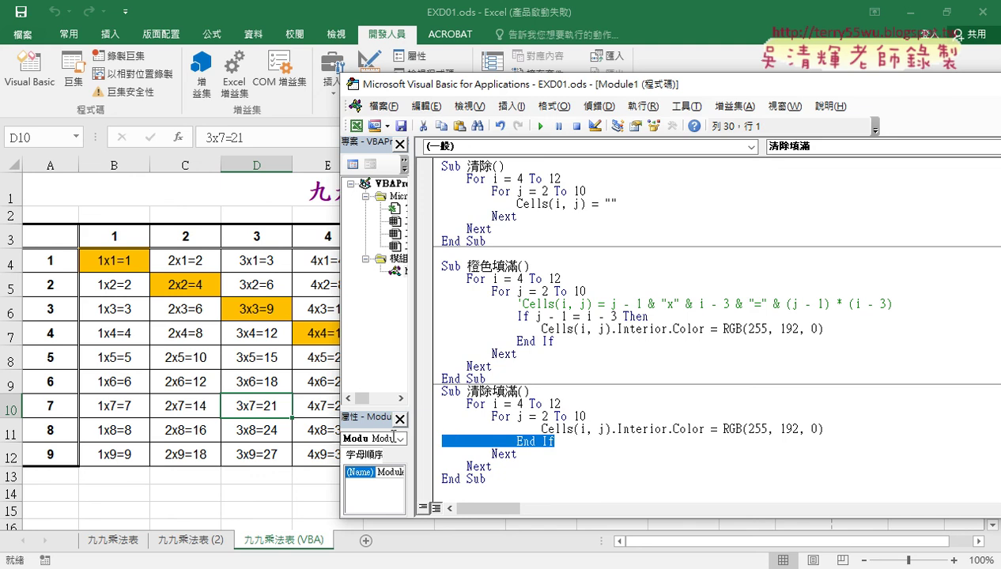
{"action": "key", "text": "Delete"}
{"action": "key", "text": "Delete"}
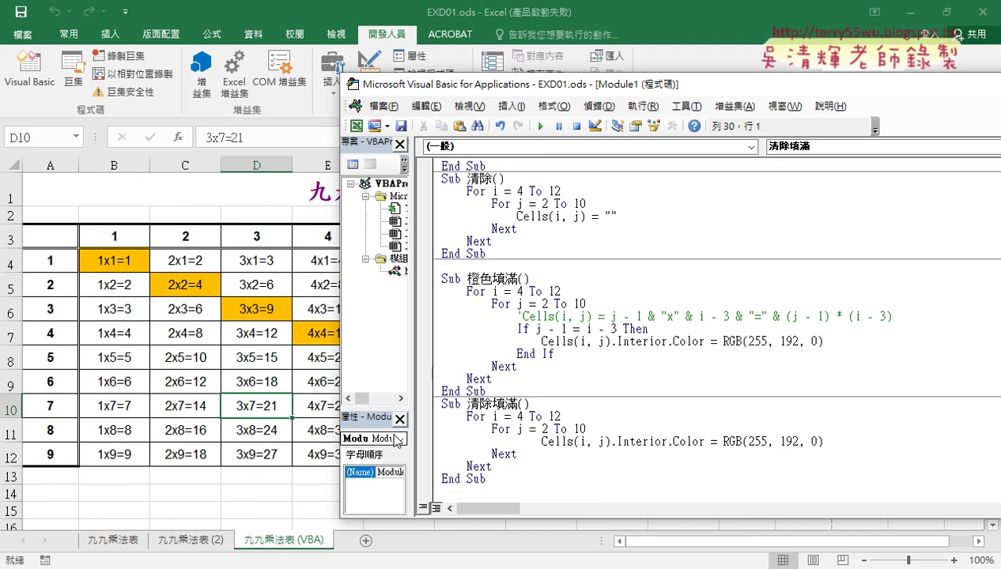
{"action": "left_click", "coordinate": [541, 441]}
{"action": "key", "text": "BackSpace"}
{"action": "key", "text": "BackSpace"}
{"action": "key", "text": "BackSpace"}
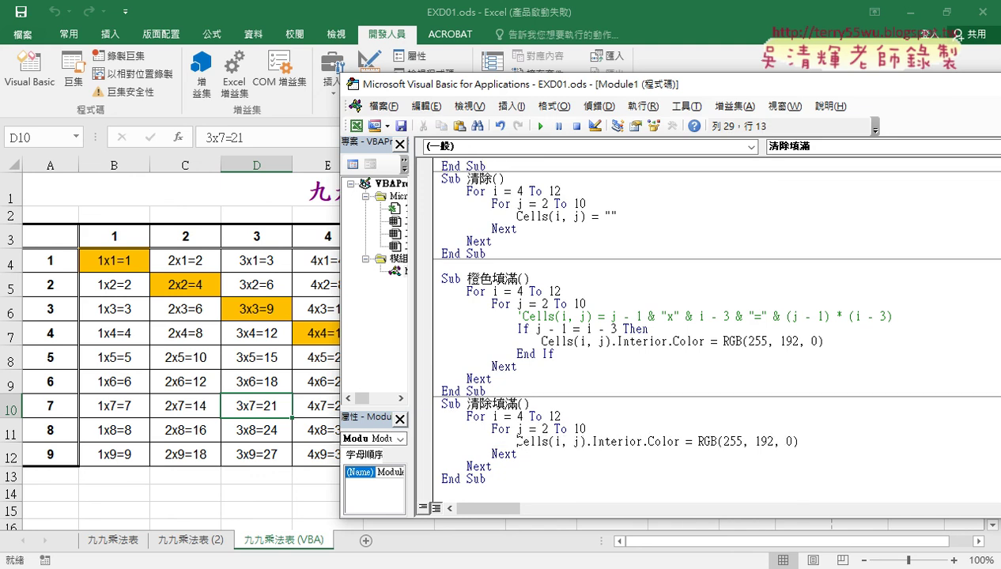
- Change the copy's colour from RGB(255, 192, 0) to RGB(255, 255, 255)
{"action": "left_click_drag", "start_coordinate": [753, 441], "coordinate": [774, 440]}
{"action": "type", "text": "255"}
{"action": "left_click_drag", "start_coordinate": [793, 441], "coordinate": [784, 441]}
{"action": "type", "text": "255"}
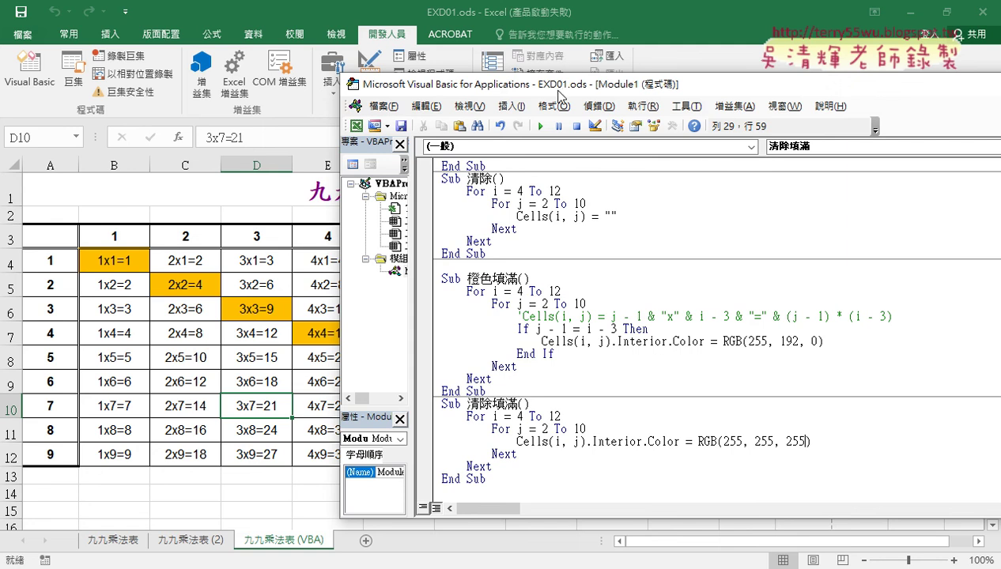
{"action": "left_click_drag", "start_coordinate": [554, 87], "coordinate": [779, 84]}
{"action": "left_click", "coordinate": [800, 437]}
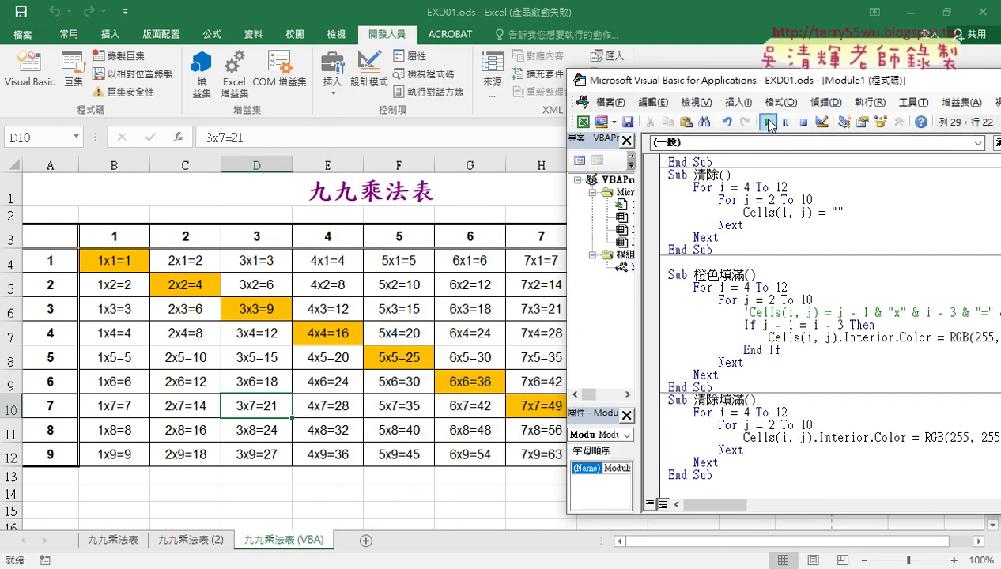
- Run 清除填滿 to clear the fills, then 橙色填滿 to recolour the diagonal orange
{"action": "left_click", "coordinate": [767, 123]}
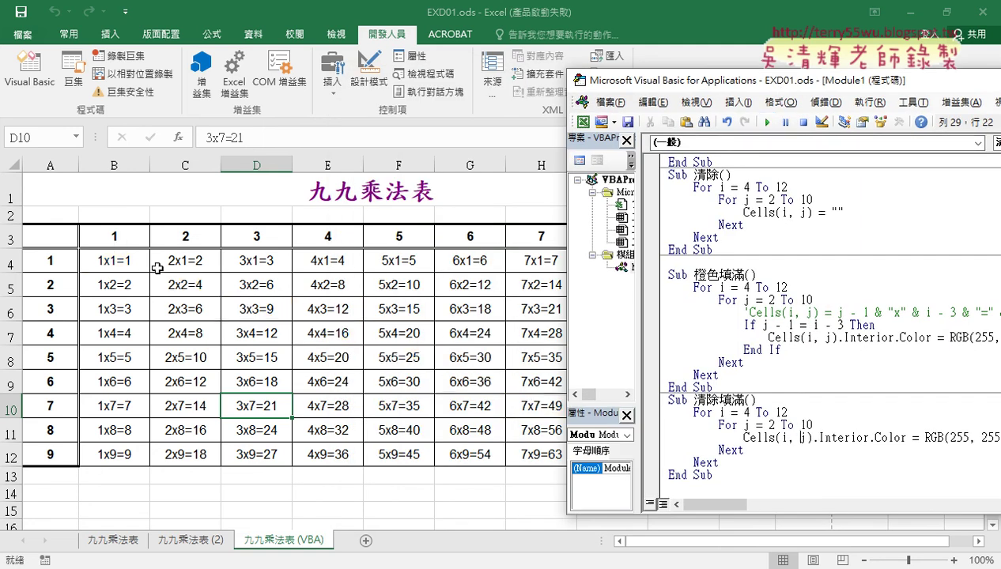
{"action": "left_click", "coordinate": [747, 325]}
{"action": "left_click", "coordinate": [767, 123]}
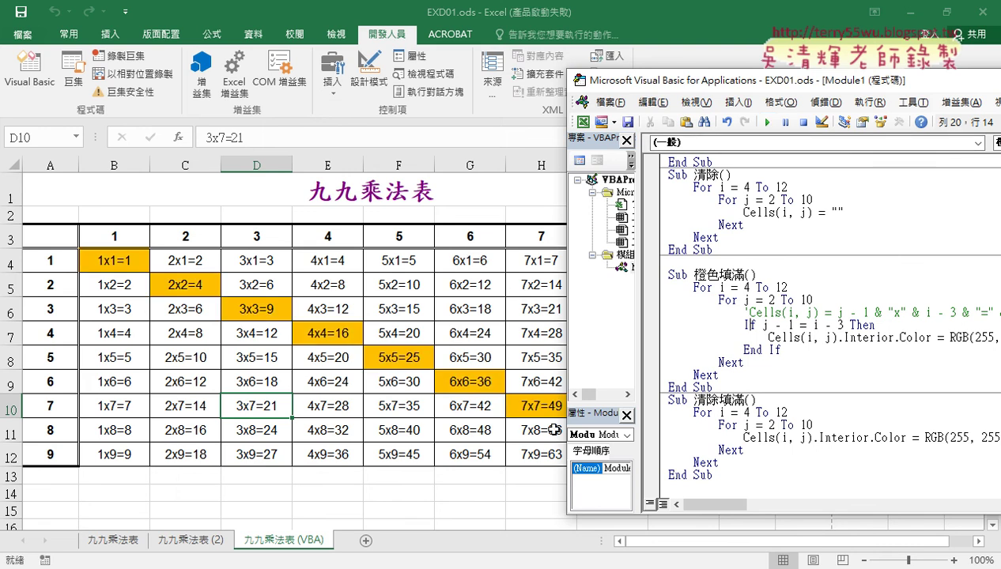
- Clear the fills again with 清除填滿 and drag-copy the 橙色填滿 procedure below it
{"action": "left_click_drag", "start_coordinate": [666, 88], "coordinate": [404, 77]}
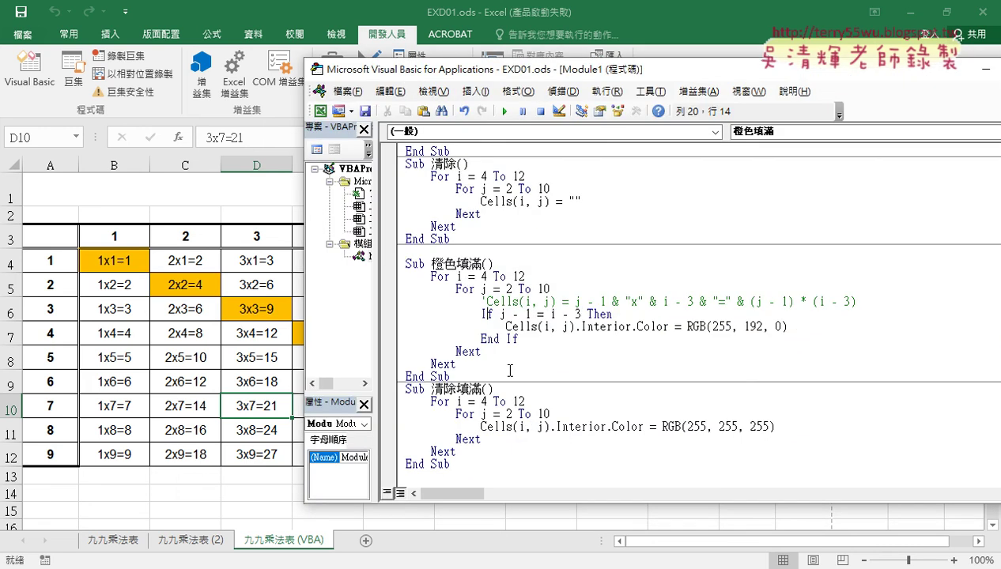
{"action": "left_click", "coordinate": [586, 427]}
{"action": "left_click", "coordinate": [503, 111]}
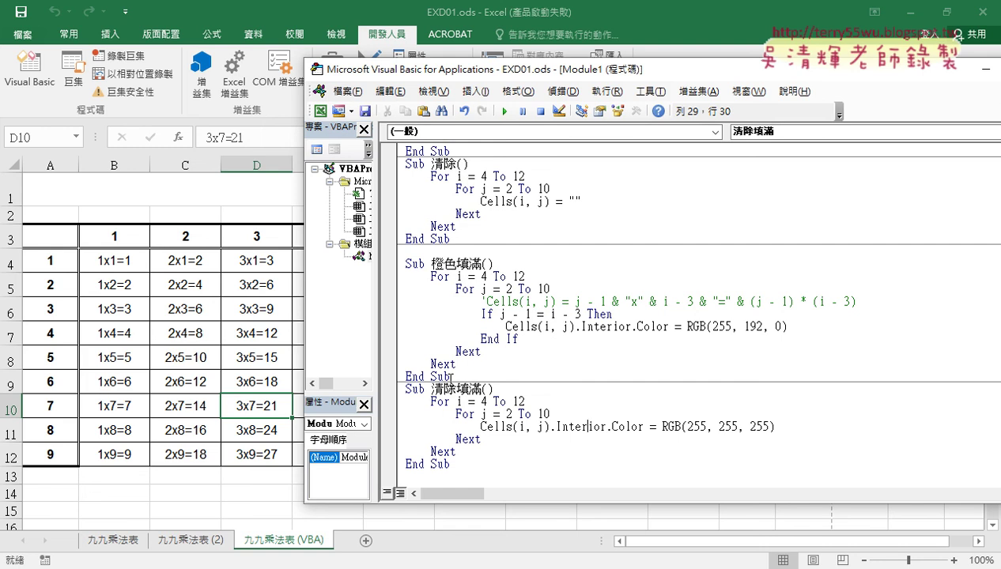
{"action": "left_click_drag", "start_coordinate": [450, 376], "coordinate": [405, 263]}
{"action": "left_click_drag", "start_coordinate": [424, 340], "coordinate": [430, 491]}
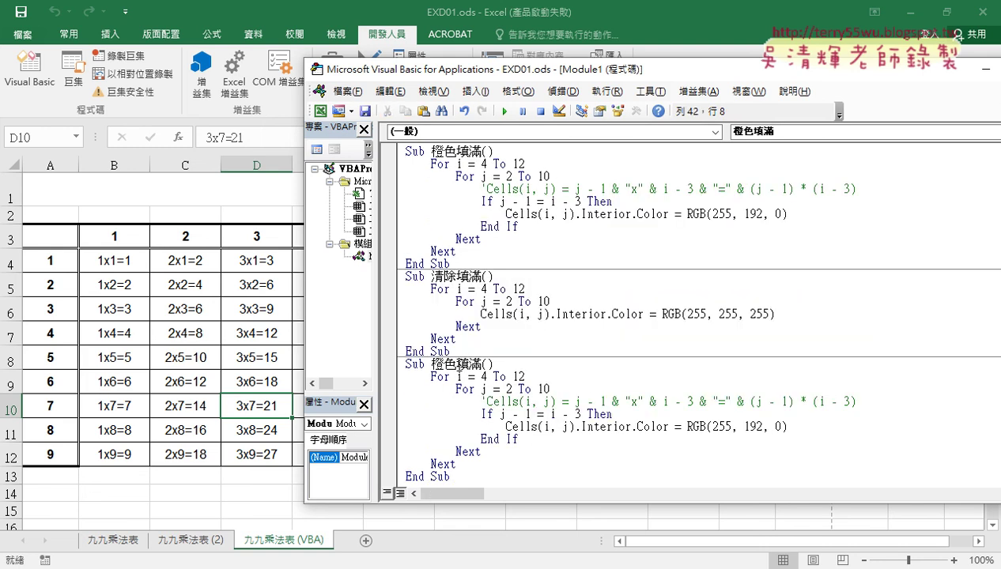
- Rename the copied macro 黃色填滿 and set its colour to RGB(255, 255, 0)
{"action": "double_click", "coordinate": [437, 364]}
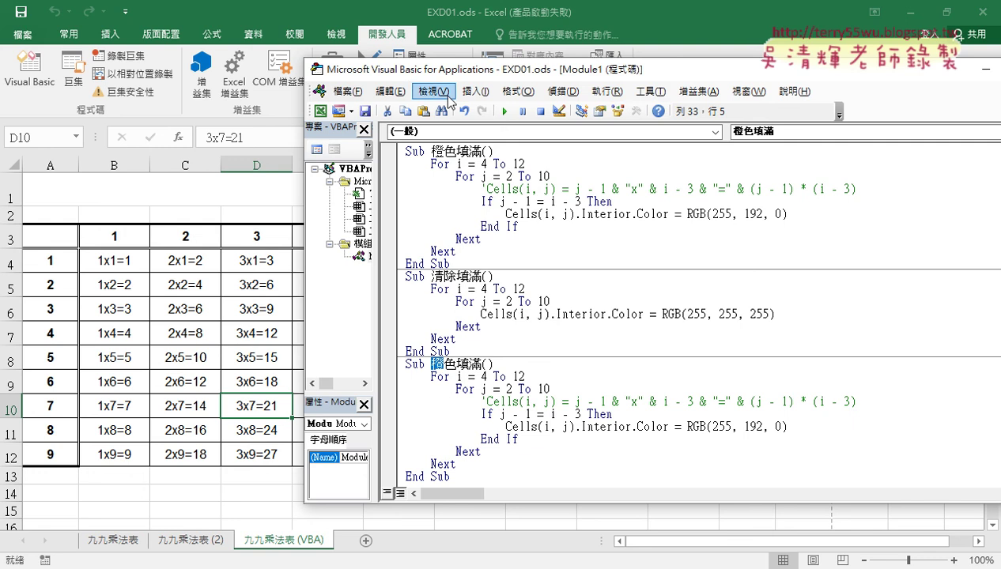
{"action": "type", "text": "黃"}
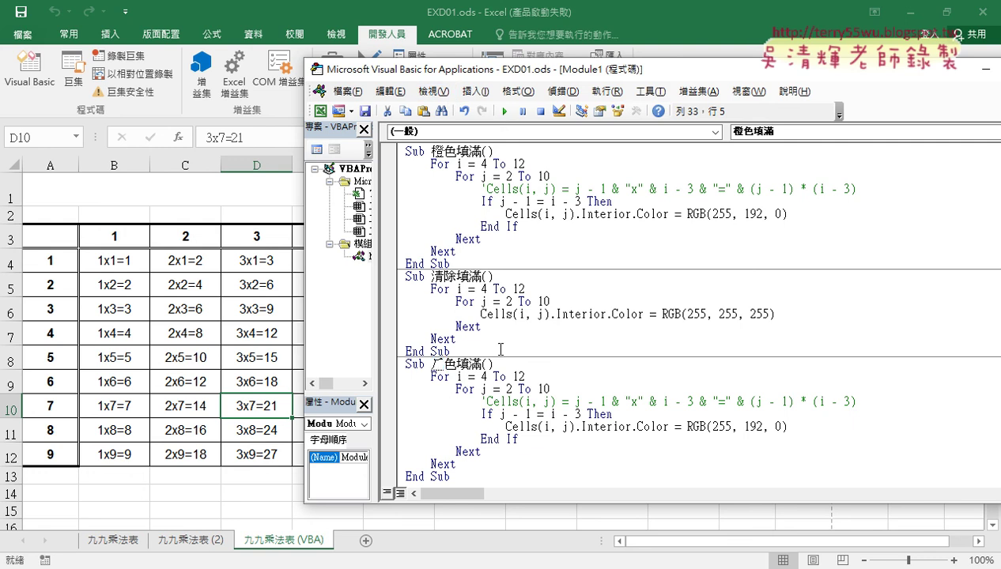
{"action": "key", "text": "Return"}
{"action": "left_click_drag", "start_coordinate": [499, 413], "coordinate": [582, 413]}
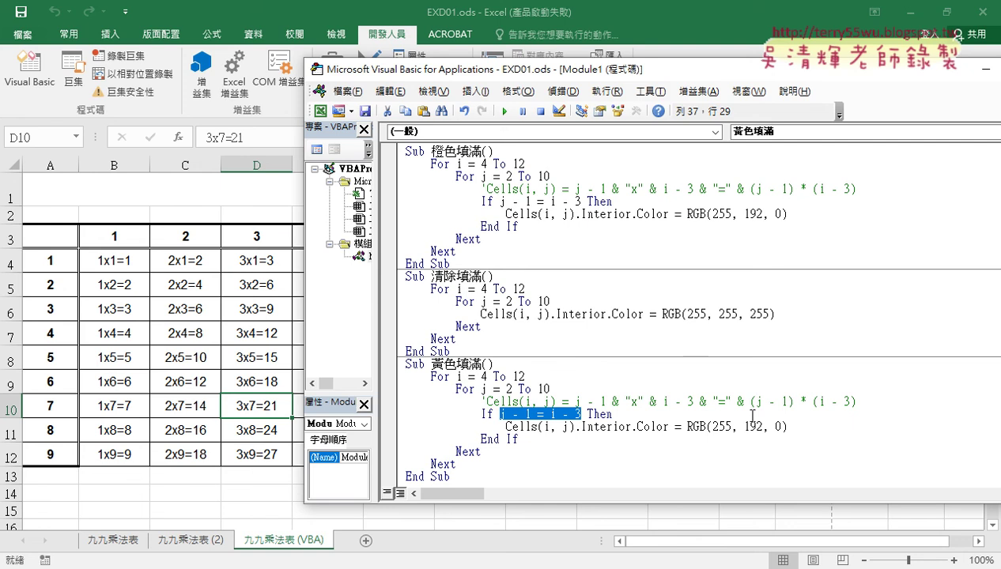
{"action": "left_click_drag", "start_coordinate": [743, 427], "coordinate": [763, 428]}
{"action": "type", "text": "2"}
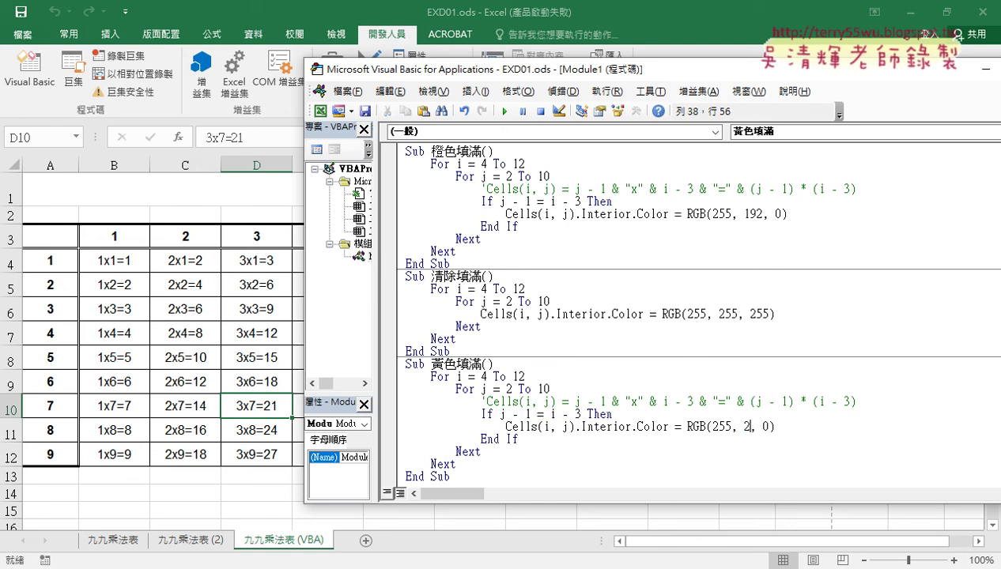
{"action": "type", "text": "55"}
- Change the If condition to (j - 1) + (i - 3) = 10
{"action": "double_click", "coordinate": [538, 412]}
{"action": "type", "text": "+"}
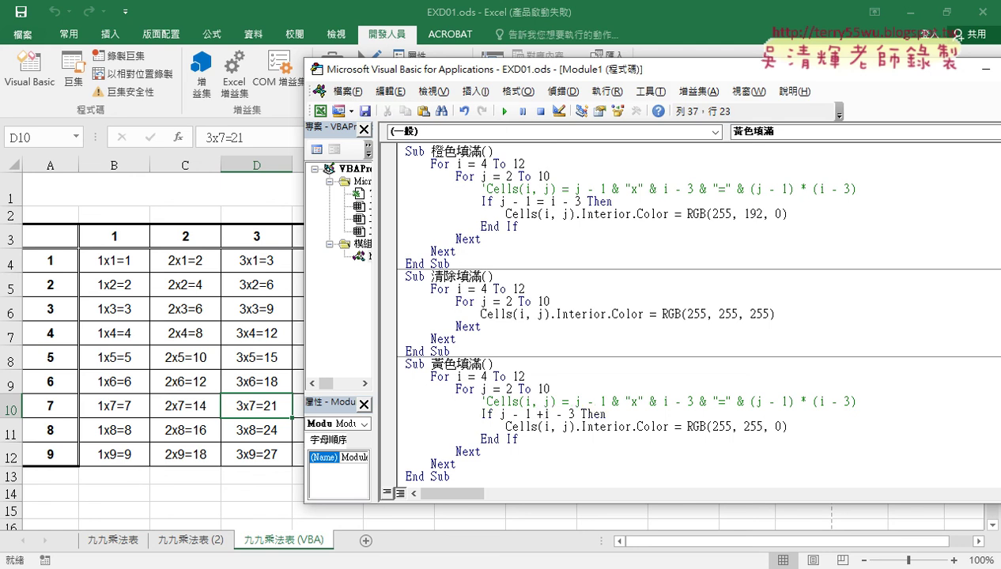
{"action": "left_click", "coordinate": [496, 413]}
{"action": "type", "text": "("}
{"action": "key", "text": "Right"}
{"action": "key", "text": "Right"}
{"action": "key", "text": "Right"}
{"action": "key", "text": "Right"}
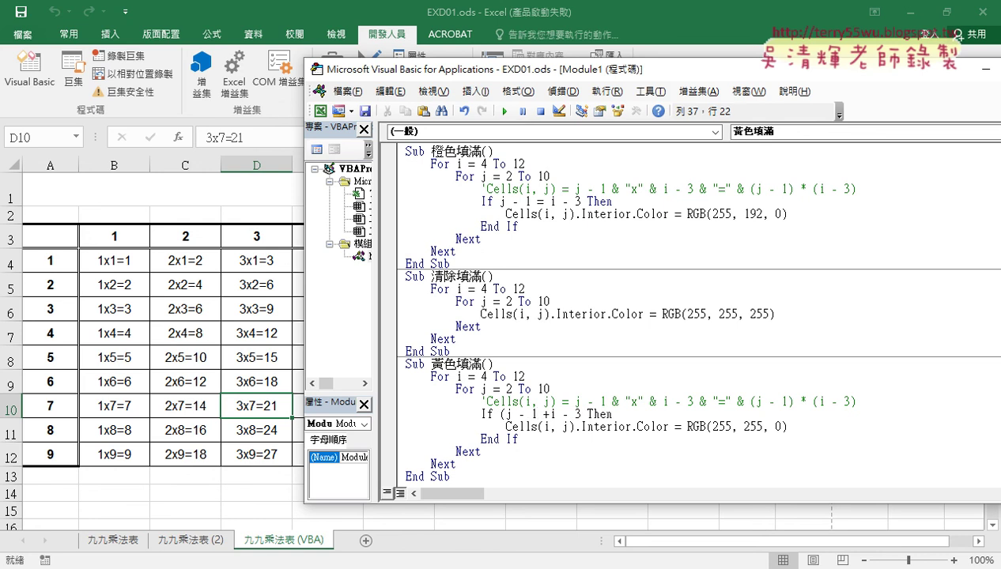
{"action": "type", "text": ")"}
{"action": "key", "text": "Right"}
{"action": "key", "text": "Right"}
{"action": "type", "text": "("}
{"action": "key", "text": "Right"}
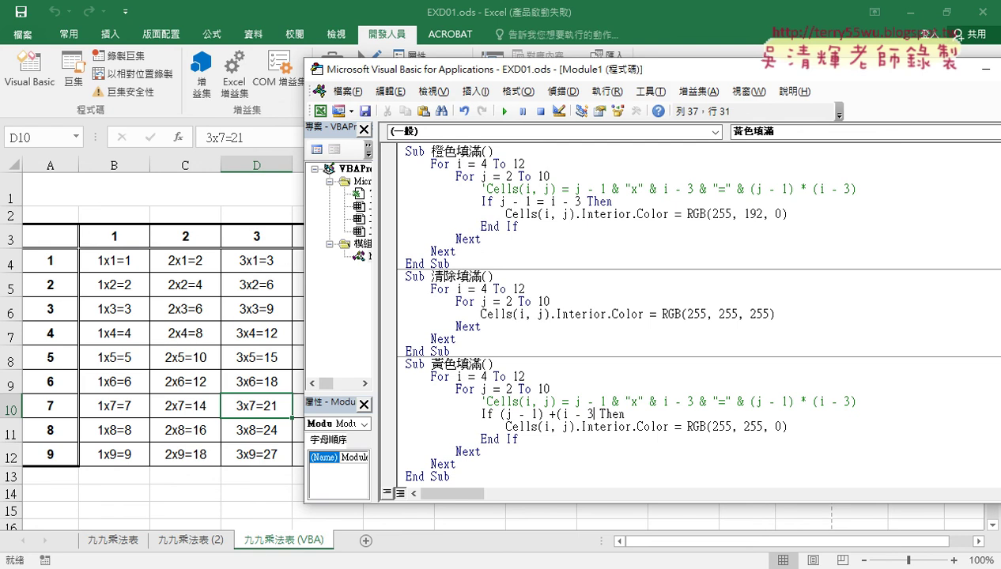
{"action": "type", "text": ")"}
{"action": "type", "text": "=1"}
{"action": "type", "text": "00"}
{"action": "key", "text": "BackSpace"}
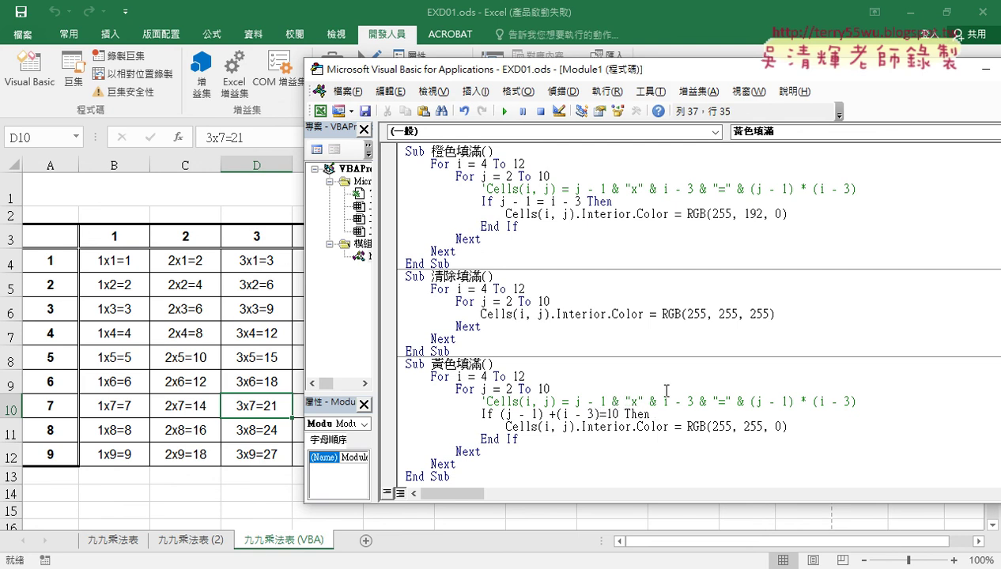
{"action": "left_click", "coordinate": [660, 379]}
{"action": "left_click_drag", "start_coordinate": [787, 426], "coordinate": [399, 427]}
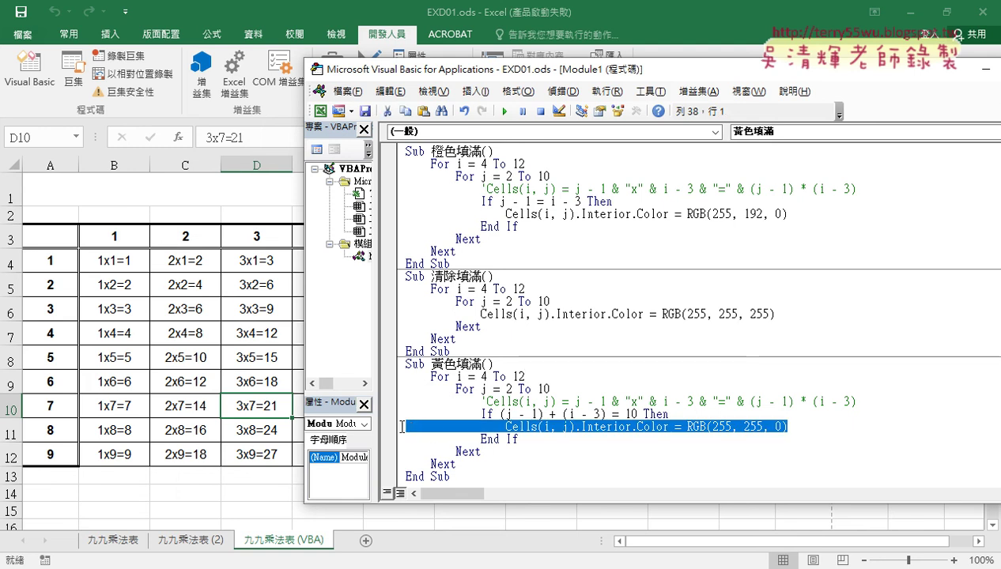
{"action": "left_click_drag", "start_coordinate": [561, 78], "coordinate": [883, 69]}
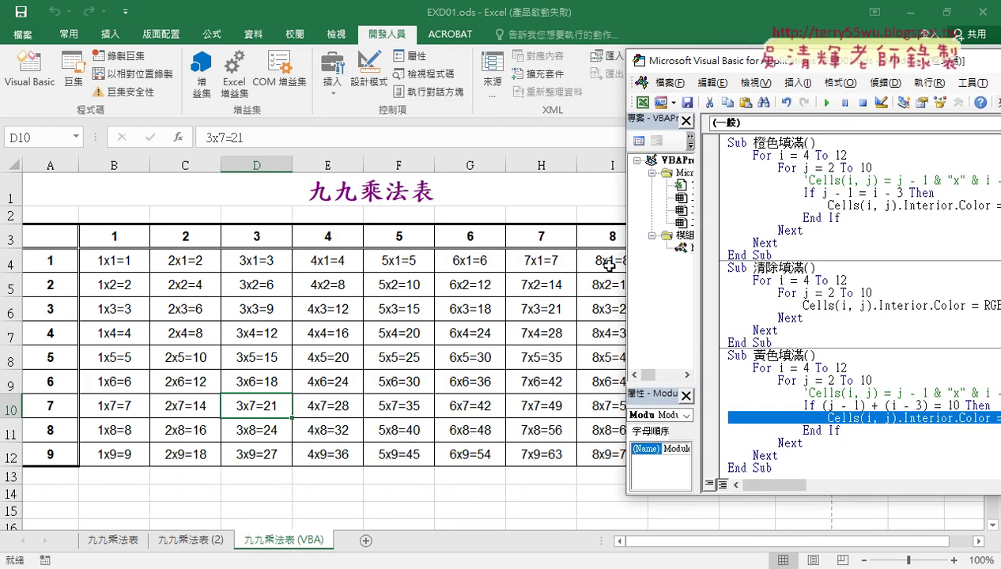
- Run 黃色填滿, then 橙色填滿, then 清除填滿 to test both diagonals and clear them
{"action": "left_click_drag", "start_coordinate": [719, 65], "coordinate": [790, 74]}
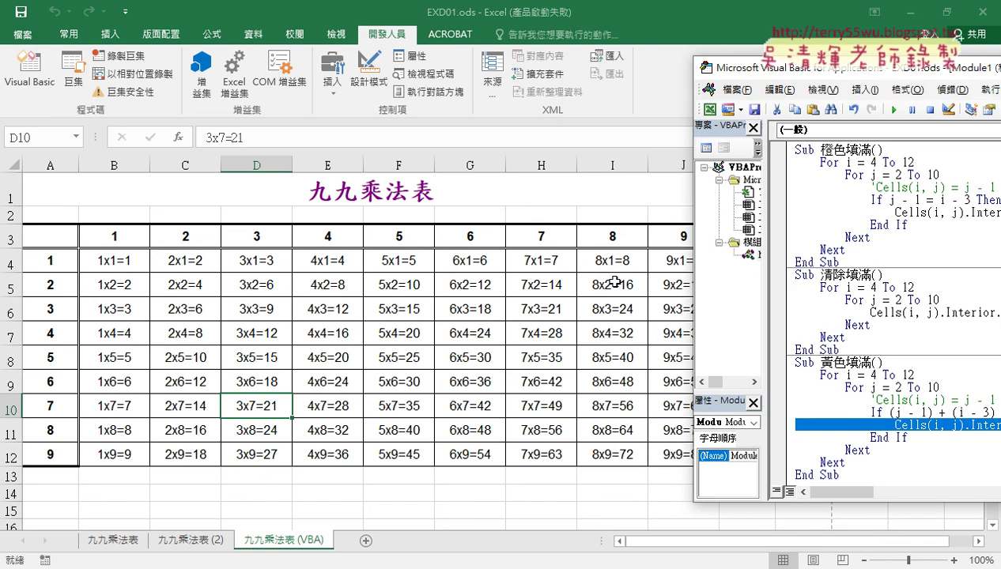
{"action": "left_click", "coordinate": [849, 388]}
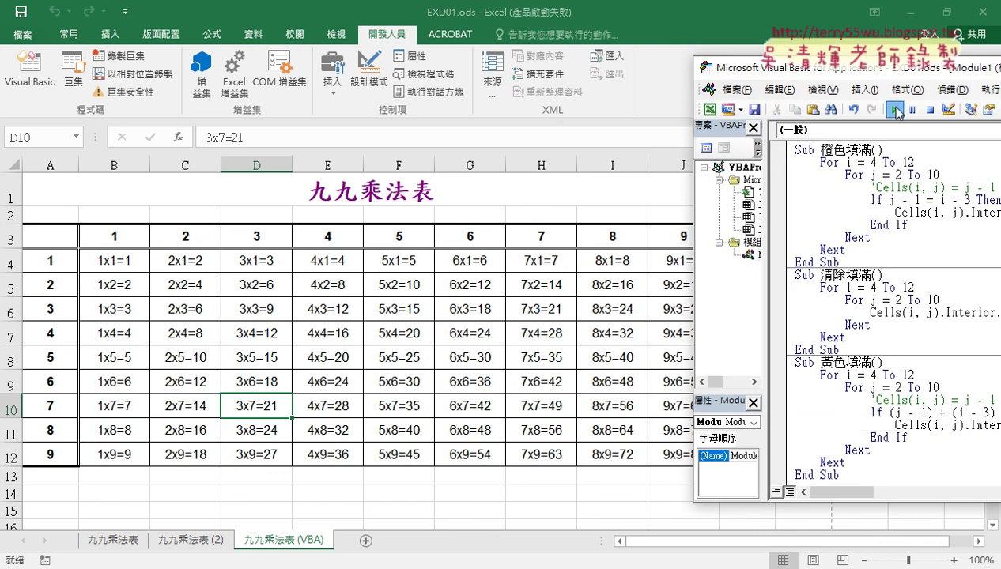
{"action": "left_click", "coordinate": [895, 110]}
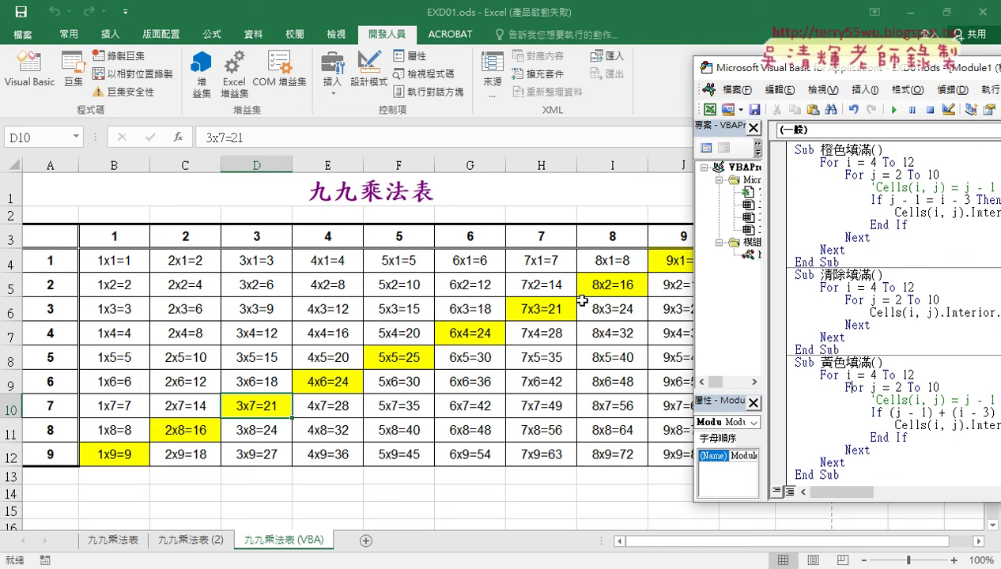
{"action": "left_click", "coordinate": [870, 199]}
{"action": "left_click", "coordinate": [895, 110]}
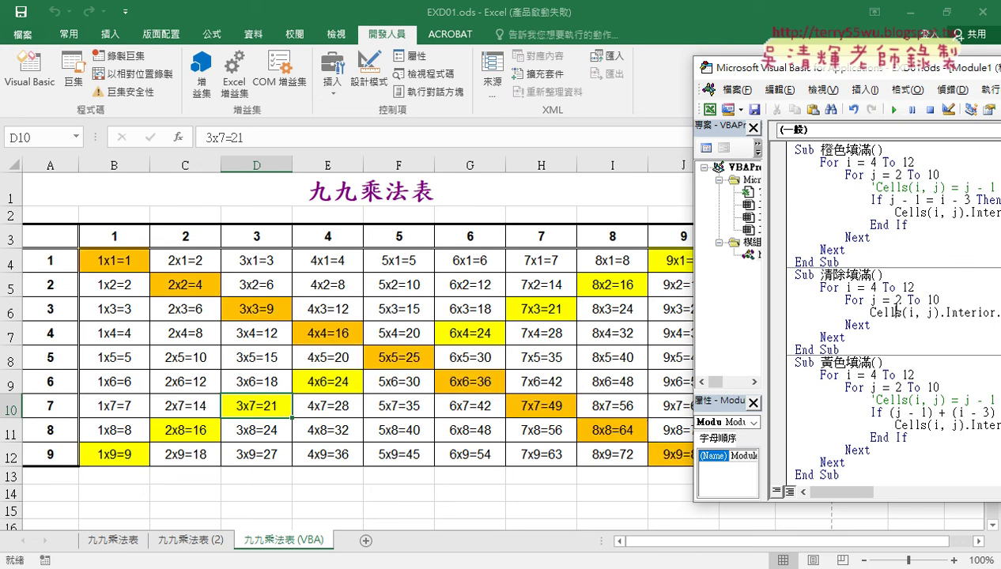
{"action": "left_click", "coordinate": [895, 110]}
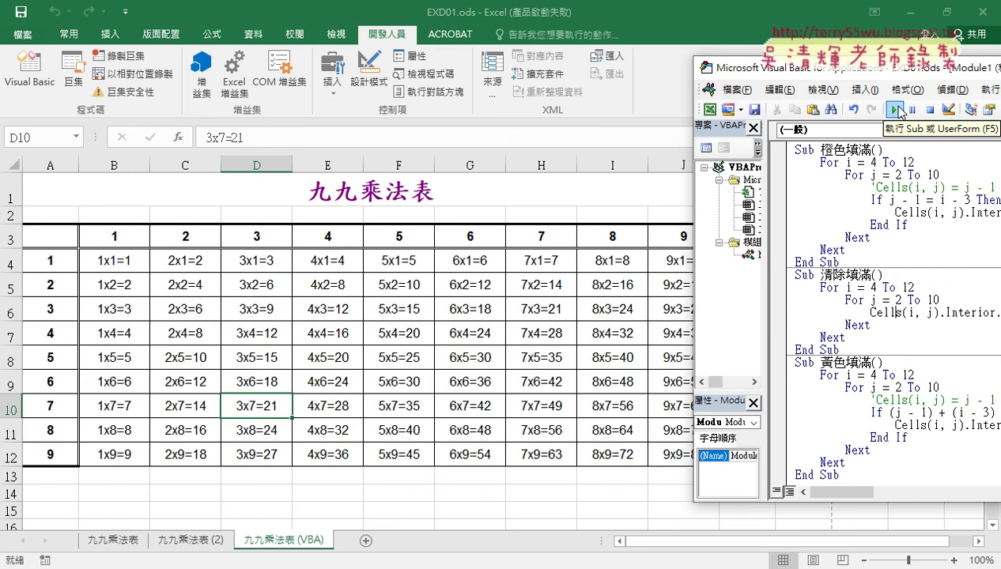
{"action": "left_click_drag", "start_coordinate": [854, 70], "coordinate": [334, 71]}
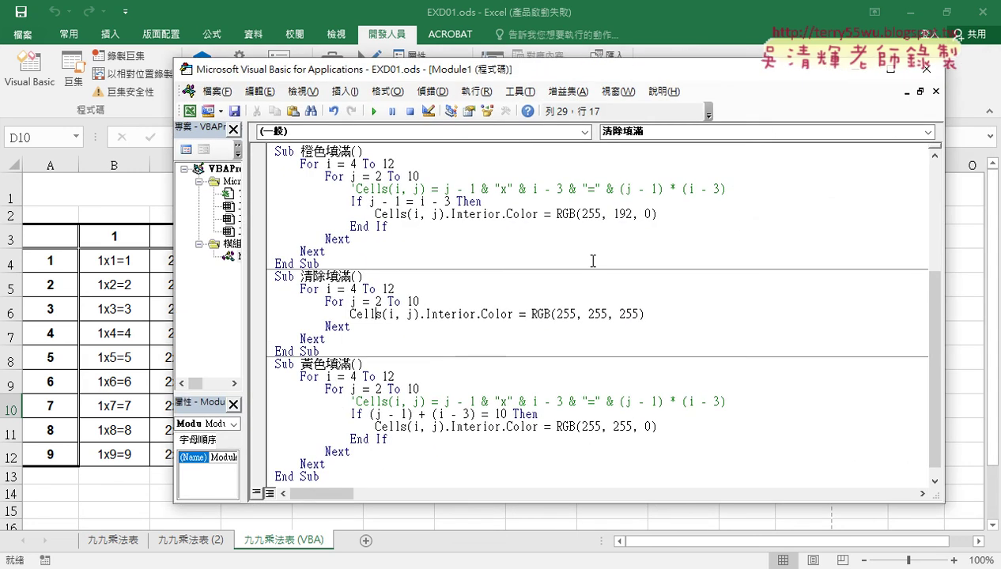
- Replace RGB(255, 255, 255) with xlNone in 清除填滿's Interior.Color line
{"action": "left_click_drag", "start_coordinate": [530, 314], "coordinate": [657, 314]}
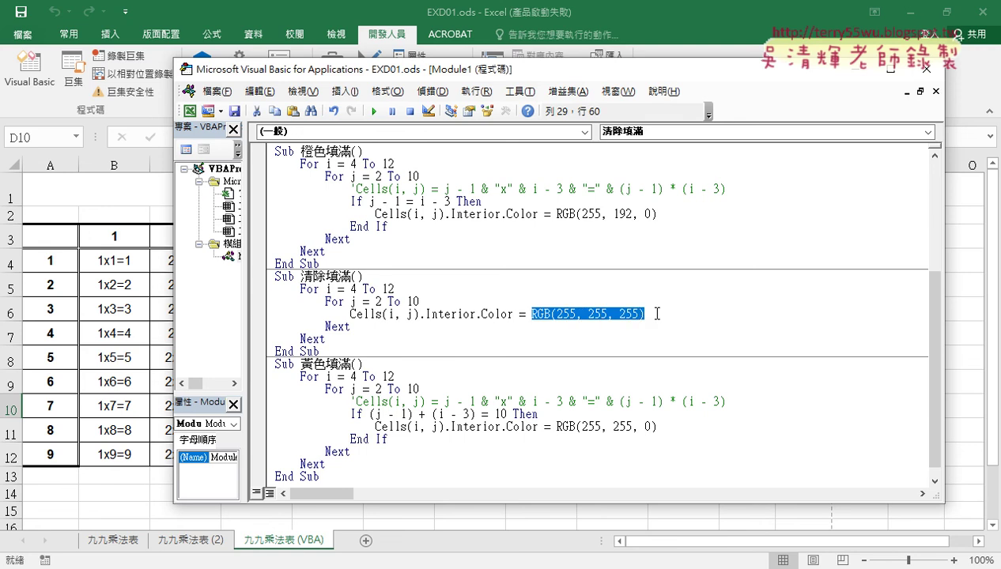
{"action": "type", "text": "x"}
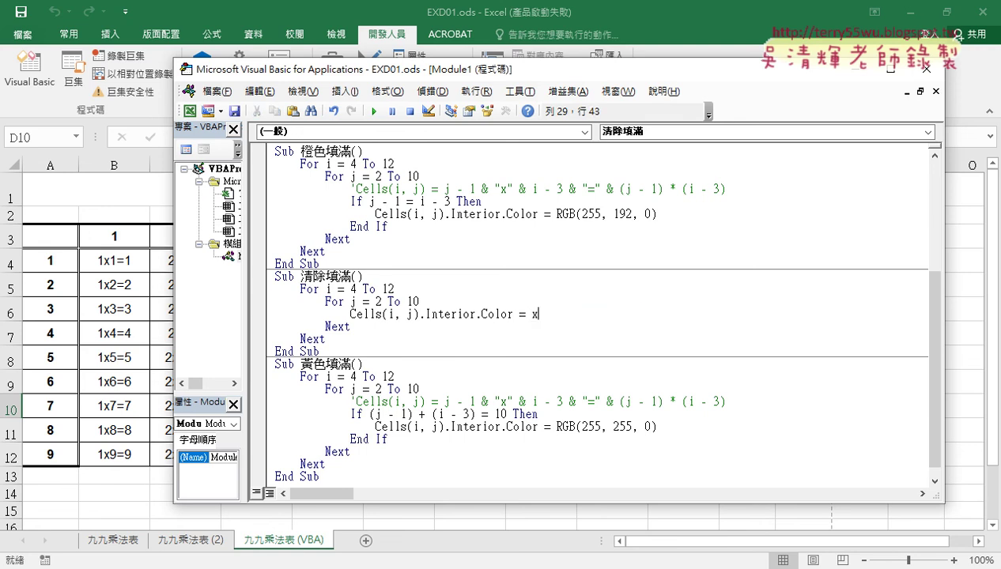
{"action": "type", "text": "l"}
{"action": "type", "text": "non"}
{"action": "type", "text": "e"}
{"action": "left_click", "coordinate": [646, 279]}
{"action": "double_click", "coordinate": [560, 315]}
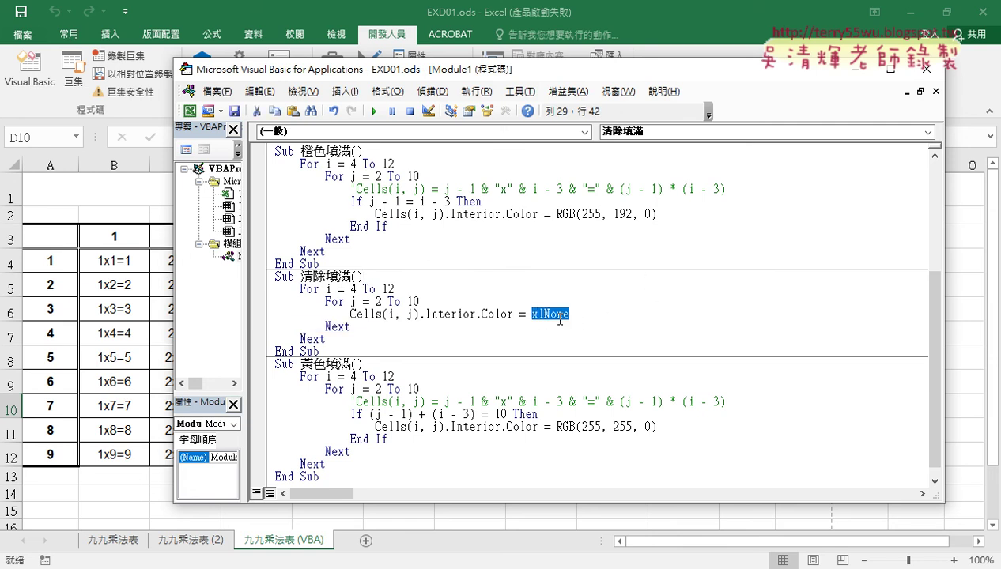